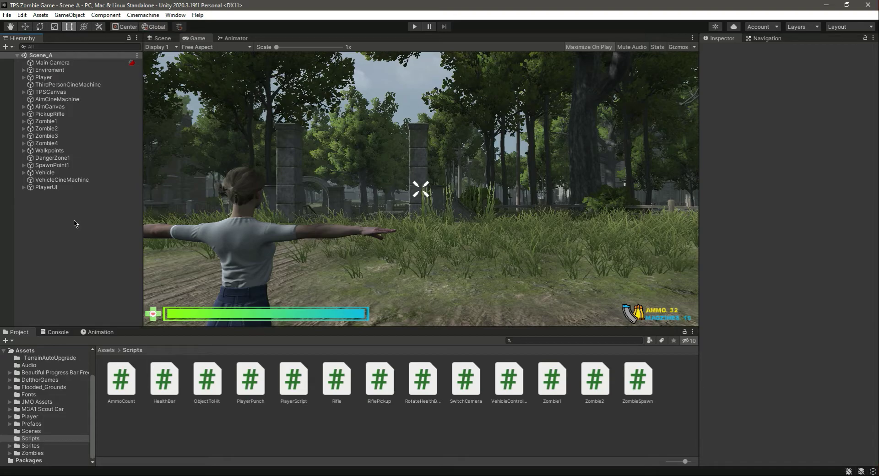
Step: Create a UI Canvas from the Hierarchy context menu and frame it in the Scene view
{"action": "right_click", "coordinate": [76, 223]}
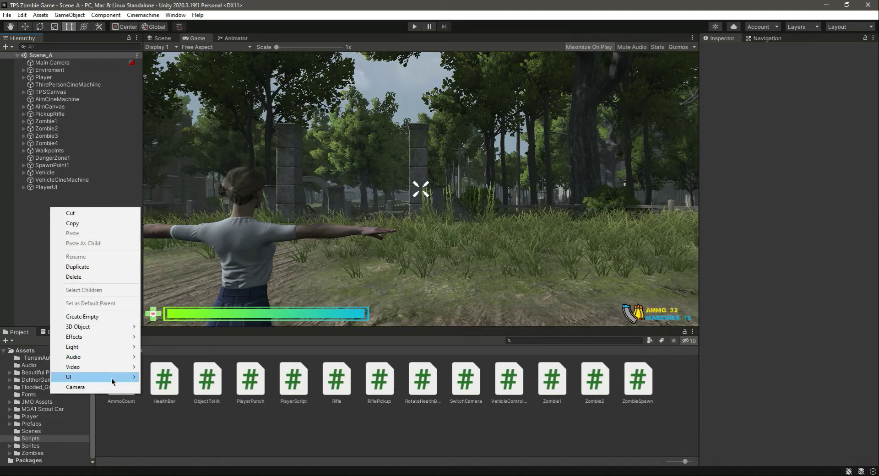
{"action": "mouse_move", "coordinate": [113, 381]}
{"action": "left_click", "coordinate": [177, 351]}
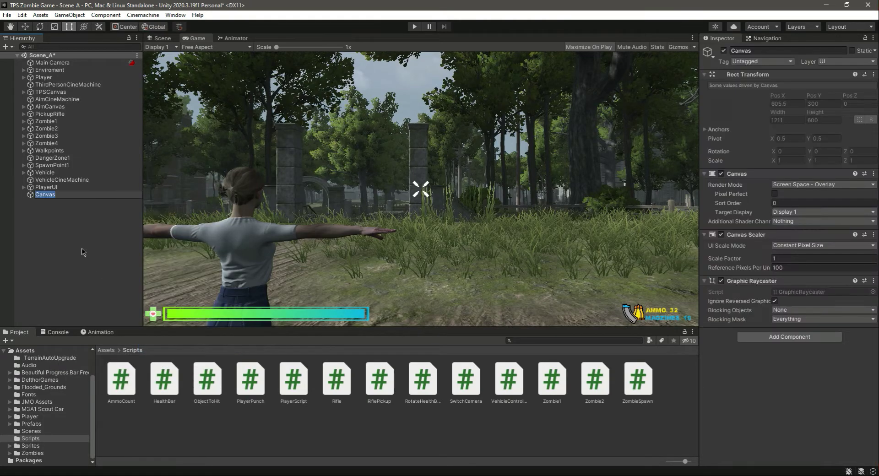
{"action": "left_click", "coordinate": [161, 38]}
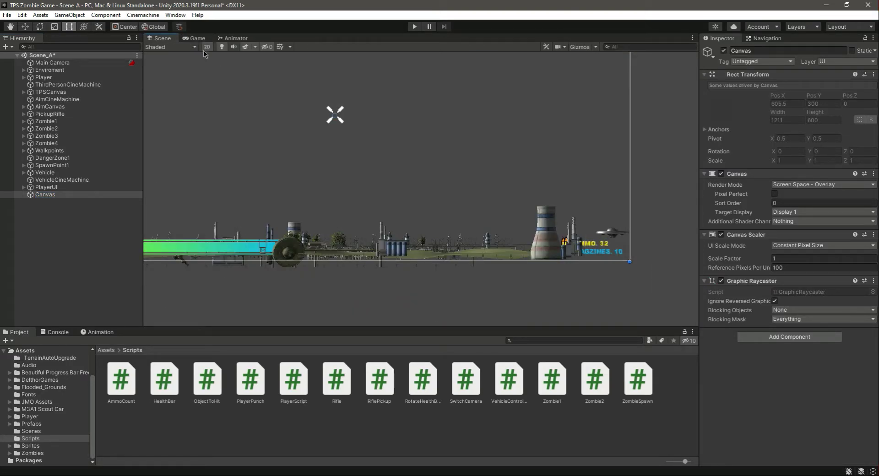
{"action": "double_click", "coordinate": [52, 196]}
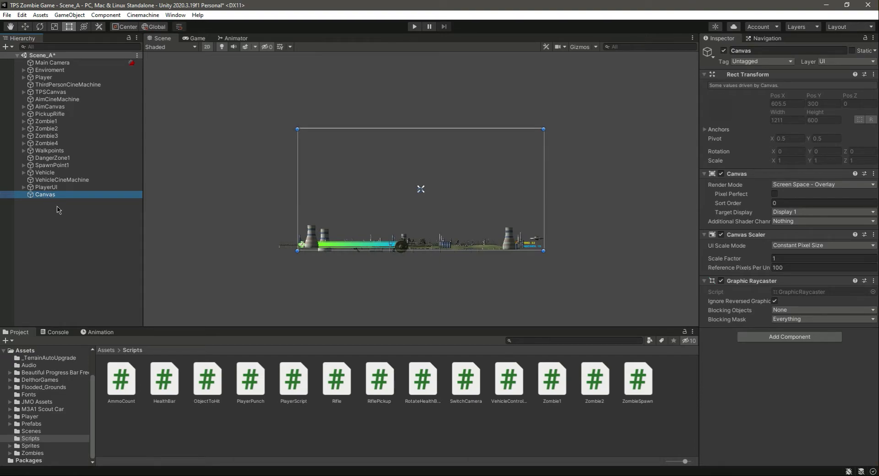
Step: Rename the new Canvas to MenusCanvas in the Inspector
{"action": "left_click", "coordinate": [802, 49]}
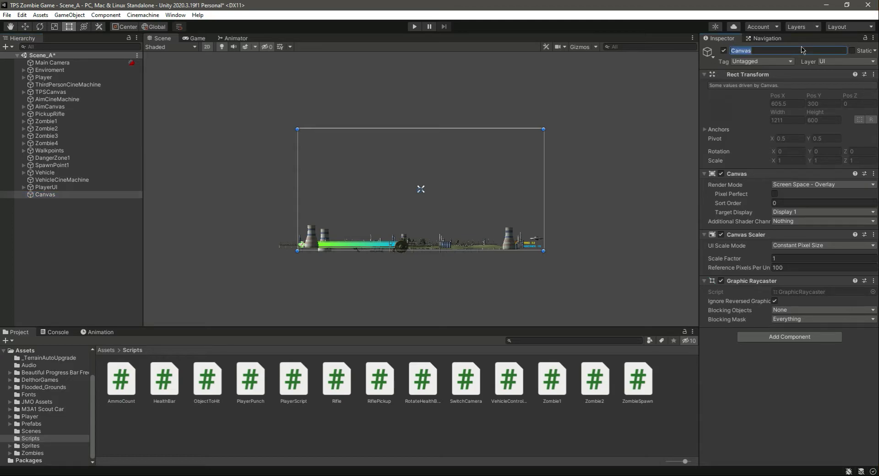
{"action": "type", "text": "Menus"}
{"action": "key", "text": "Return"}
Step: Add a UI Panel as a child of MenusCanvas and name it PauseMenu
{"action": "right_click", "coordinate": [61, 194]}
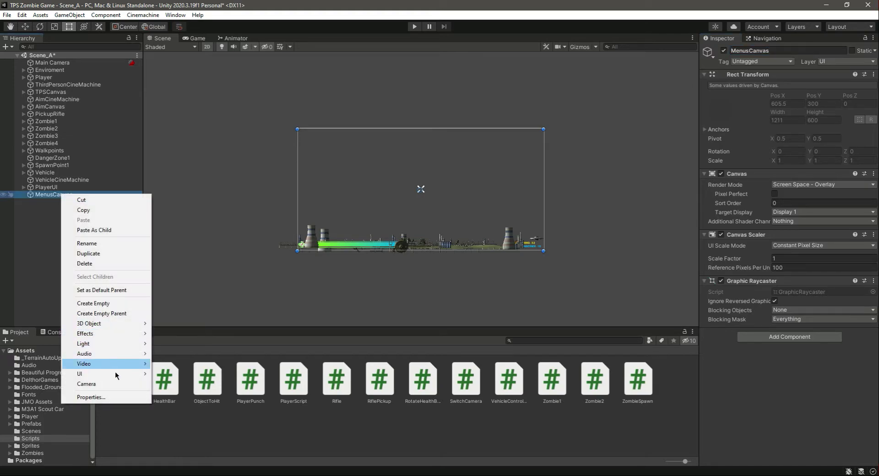
{"action": "mouse_move", "coordinate": [116, 373]}
{"action": "left_click", "coordinate": [172, 354]}
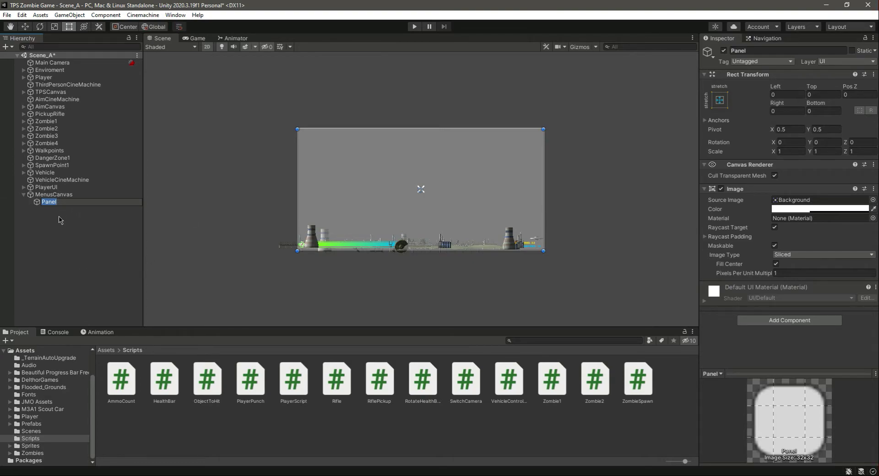
{"action": "type", "text": "Pa"}
{"action": "key", "text": "Return"}
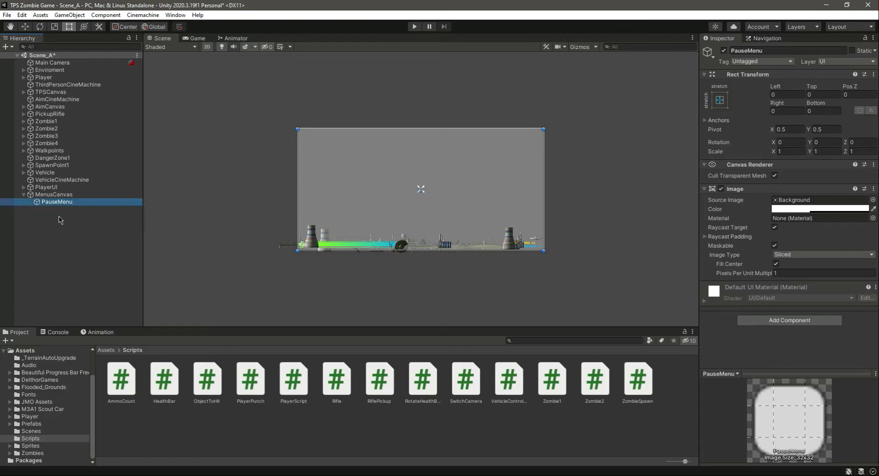
Step: Set the PauseMenu Image colour to black (000000) with alpha 100, previewing in the Game view
{"action": "left_click", "coordinate": [58, 220]}
{"action": "left_click", "coordinate": [59, 202]}
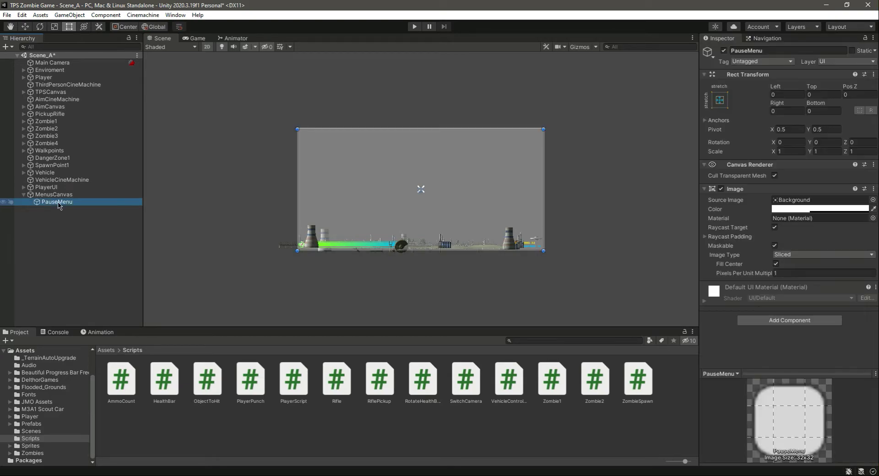
{"action": "left_click", "coordinate": [823, 209]}
{"action": "left_click_drag", "start_coordinate": [816, 289], "coordinate": [793, 313]}
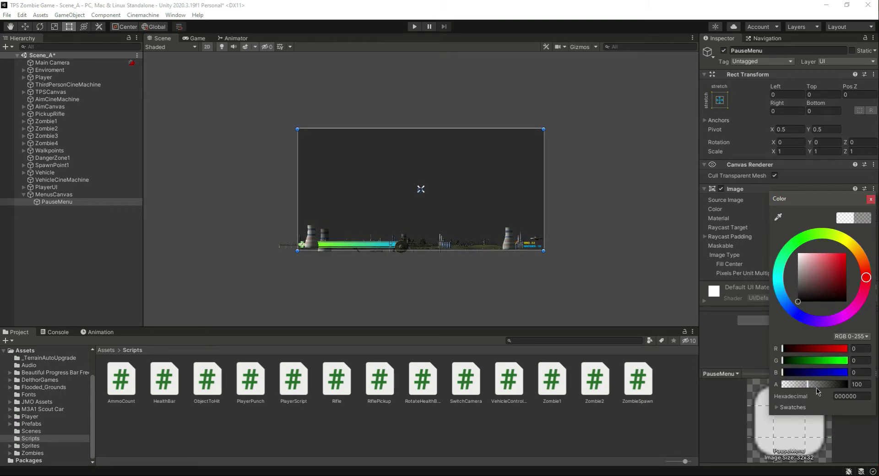
{"action": "mouse_move", "coordinate": [818, 391]}
{"action": "left_mouse_down"}
{"action": "mouse_move", "coordinate": [846, 389]}
{"action": "mouse_move", "coordinate": [808, 390]}
{"action": "mouse_move", "coordinate": [816, 390]}
{"action": "left_mouse_up"}
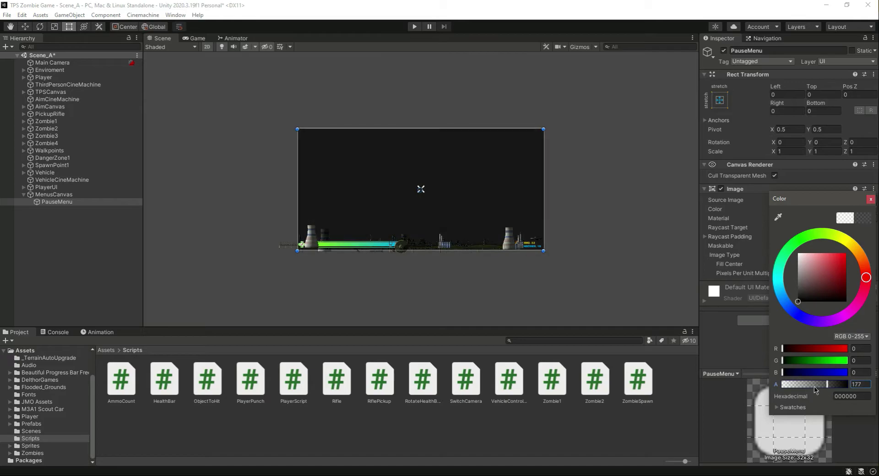
{"action": "left_click", "coordinate": [200, 38]}
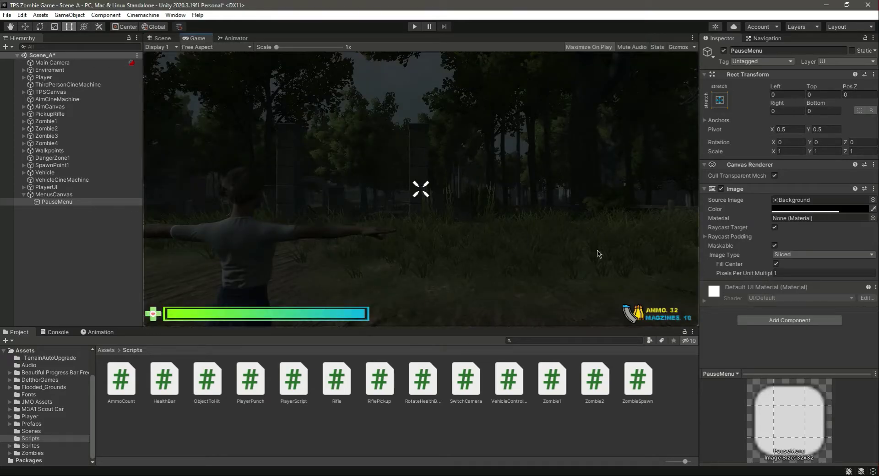
{"action": "left_click", "coordinate": [799, 209]}
{"action": "mouse_move", "coordinate": [824, 384]}
{"action": "left_mouse_down"}
{"action": "mouse_move", "coordinate": [790, 389]}
{"action": "mouse_move", "coordinate": [849, 390]}
{"action": "mouse_move", "coordinate": [815, 394]}
{"action": "left_mouse_up"}
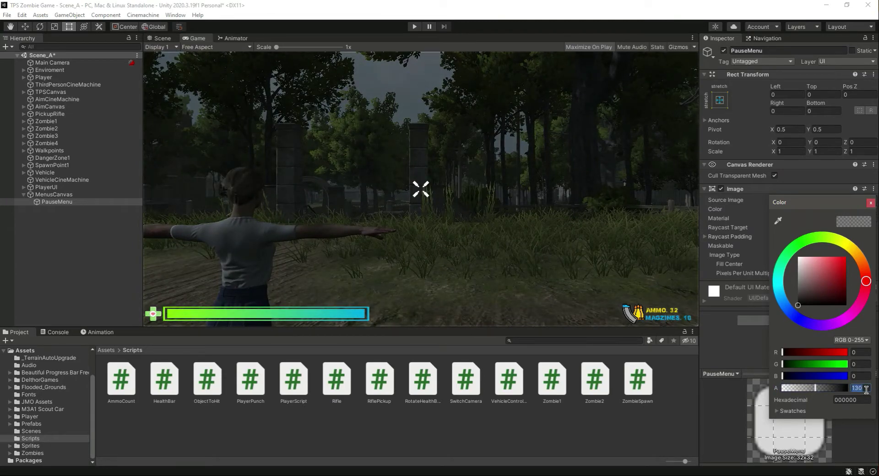
{"action": "type", "text": "100"}
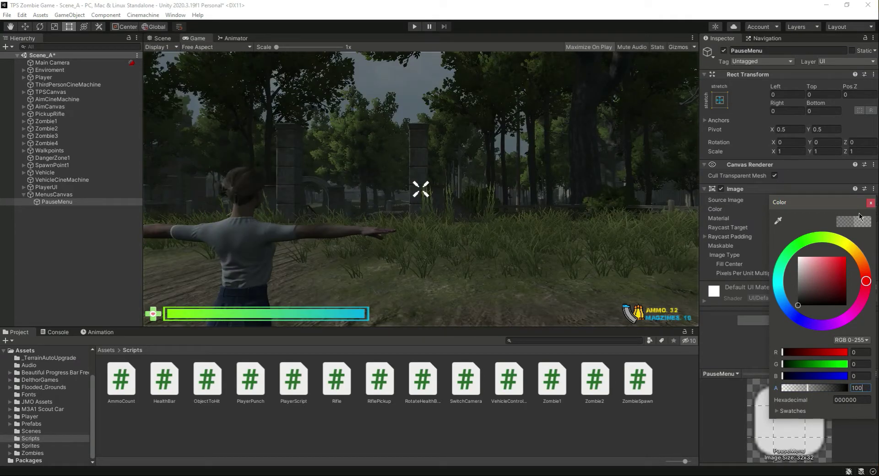
{"action": "left_click", "coordinate": [870, 203]}
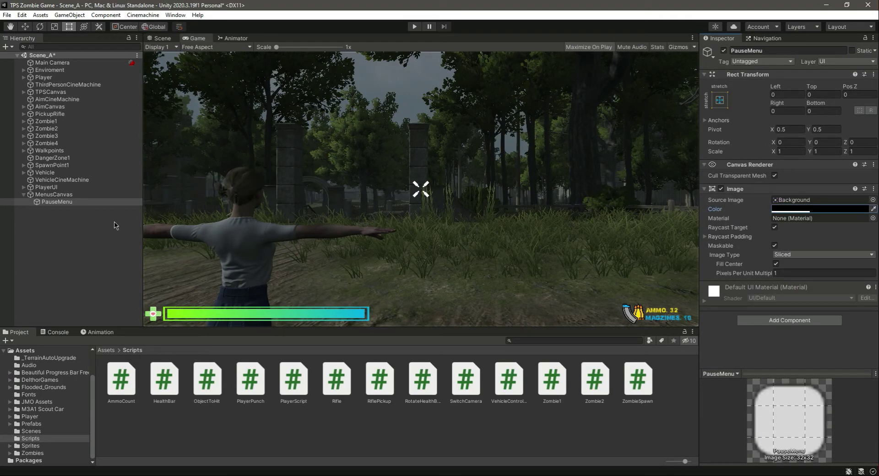
Step: Toggle PauseMenu on and off to compare the overlay, leave it active, and save the scene
{"action": "left_click", "coordinate": [724, 51]}
{"action": "left_click", "coordinate": [724, 51]}
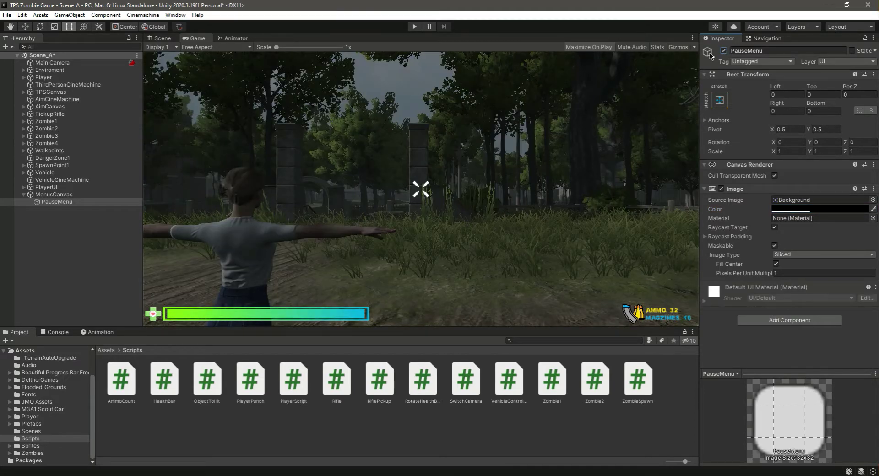
{"action": "left_click", "coordinate": [723, 51]}
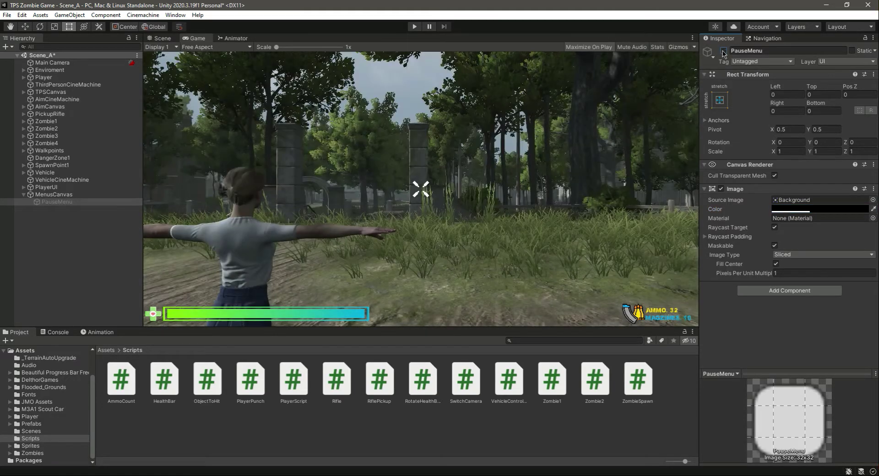
{"action": "left_click", "coordinate": [723, 51]}
{"action": "left_click", "coordinate": [724, 51]}
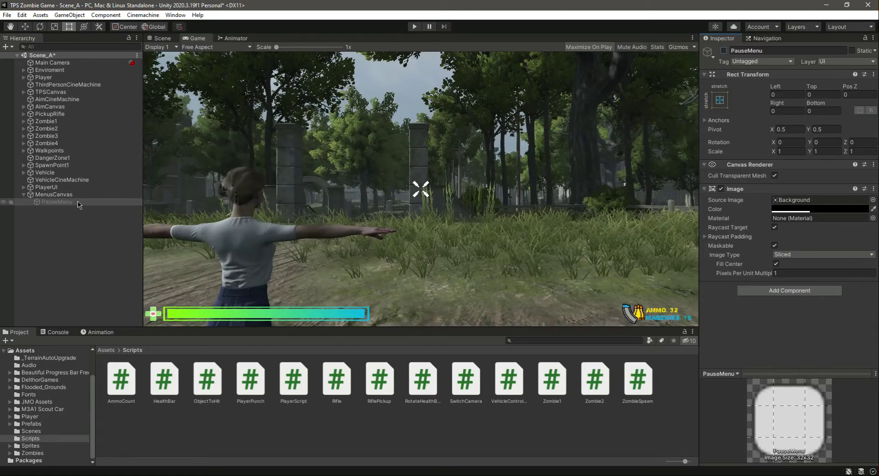
{"action": "left_click", "coordinate": [79, 202]}
{"action": "left_click", "coordinate": [724, 50]}
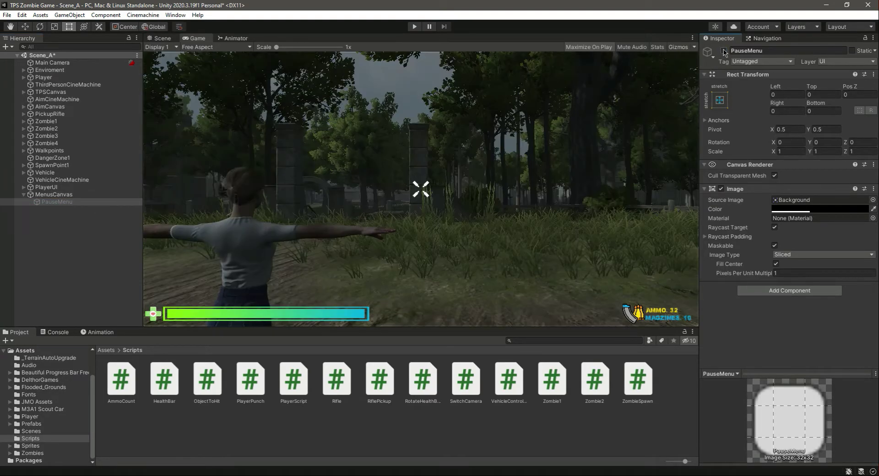
{"action": "left_click", "coordinate": [160, 38]}
{"action": "key", "text": "ctrl+s"}
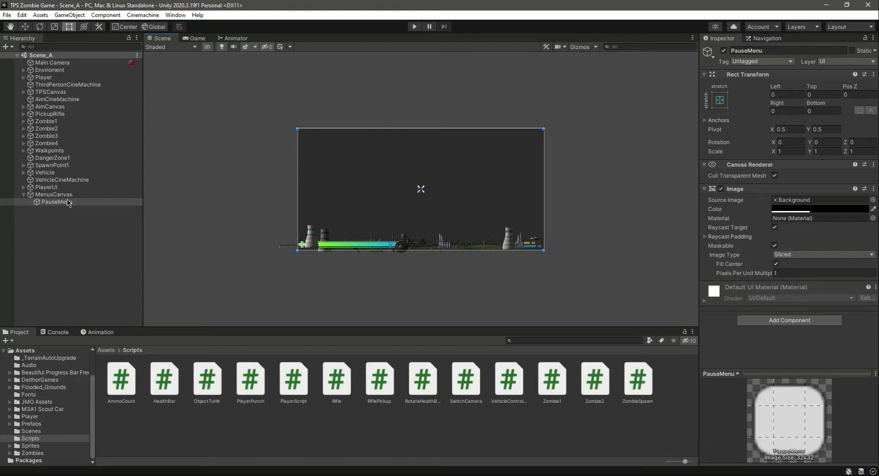
{"action": "key", "text": "f"}
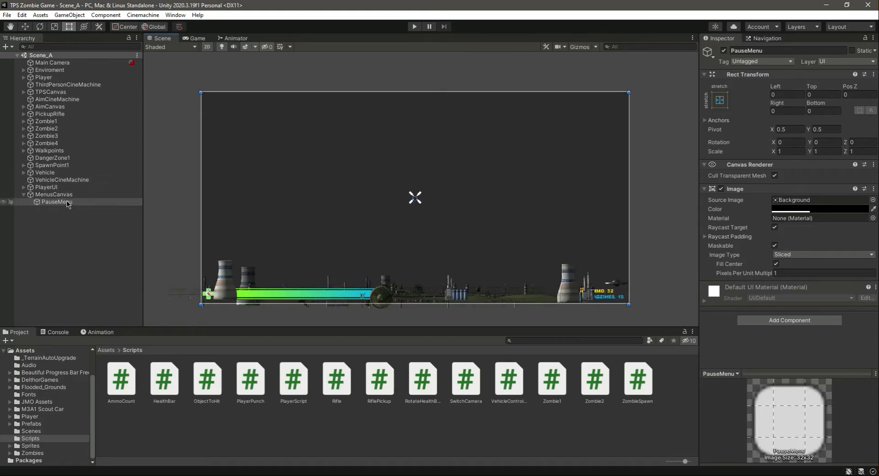
Step: Add a UI Button inside PauseMenu named ResumeButton and expand it to show its Text child
{"action": "right_click", "coordinate": [70, 202]}
{"action": "mouse_move", "coordinate": [133, 380]}
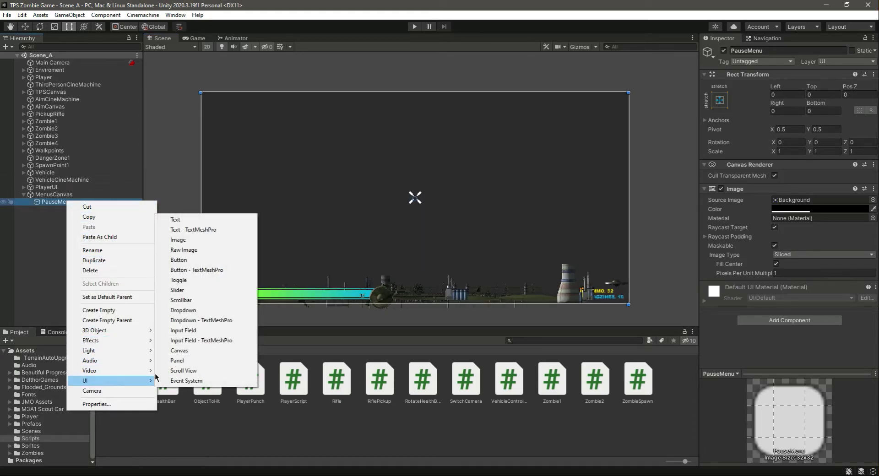
{"action": "left_click", "coordinate": [200, 260]}
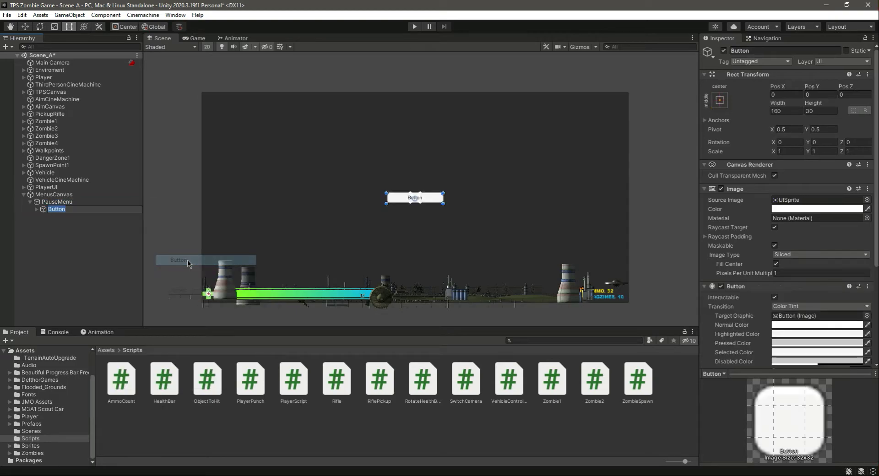
{"action": "type", "text": "ResumeButton"}
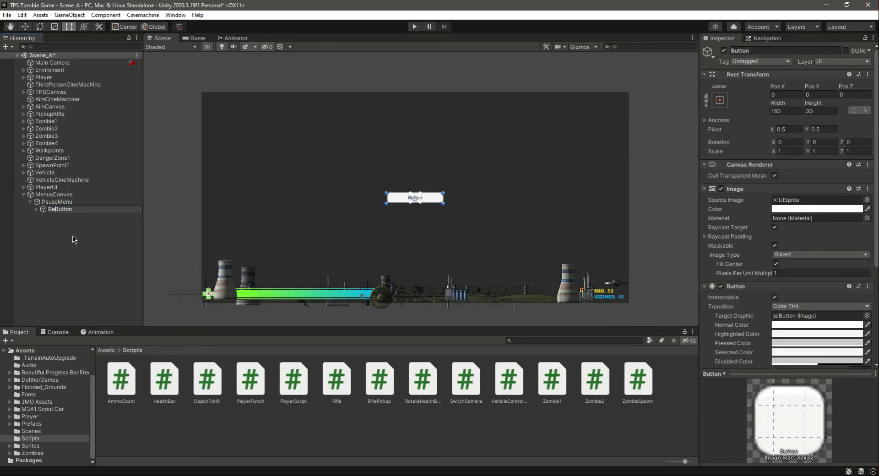
{"action": "key", "text": "Return"}
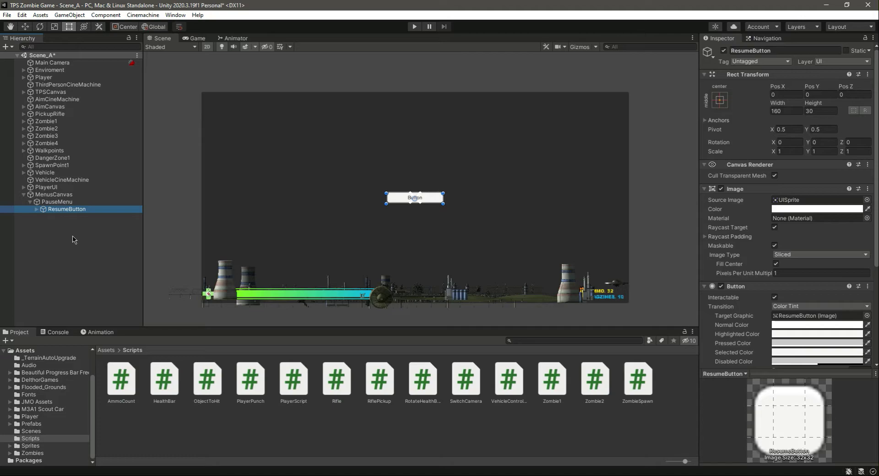
{"action": "key", "text": "Right"}
Step: Change the button label to 'Resume' using the Bronx-Bystreets font
{"action": "left_click", "coordinate": [72, 217]}
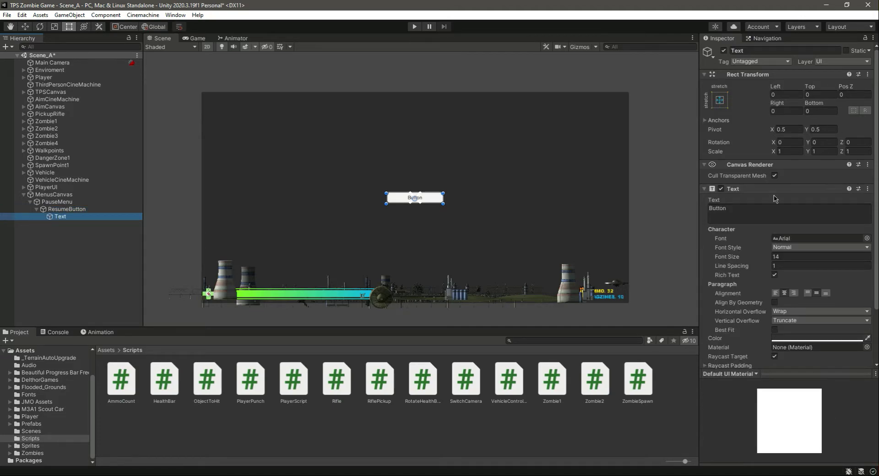
{"action": "left_click", "coordinate": [776, 212]}
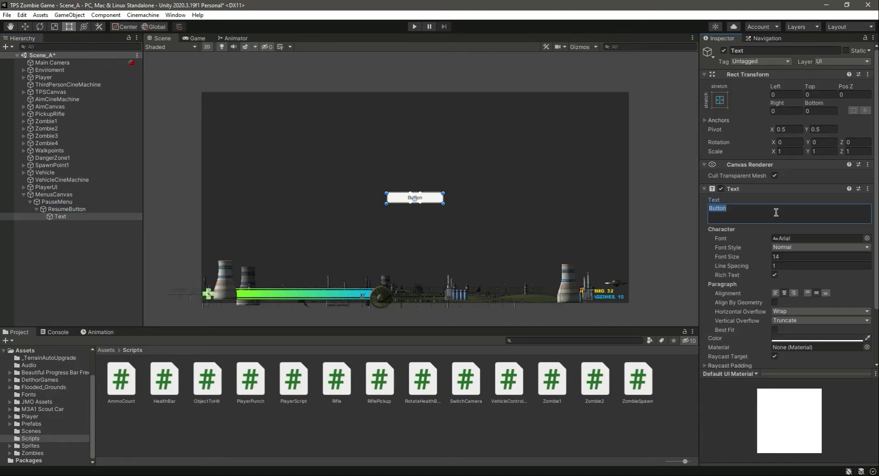
{"action": "type", "text": "Resume"}
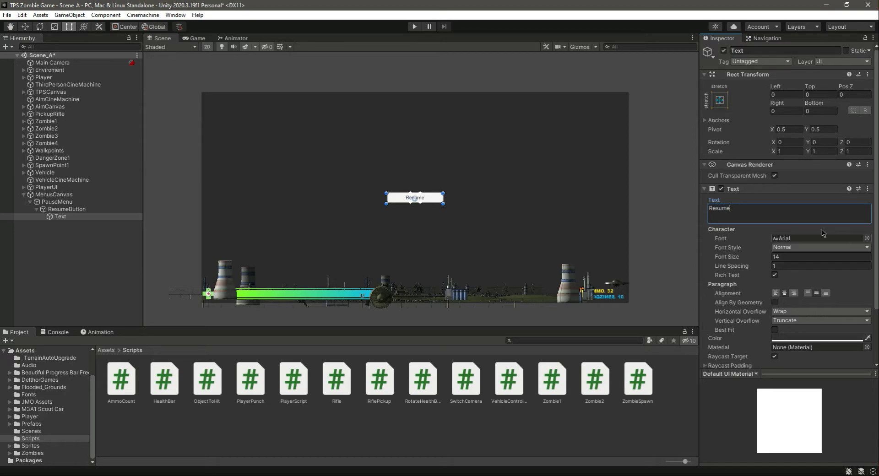
{"action": "left_click", "coordinate": [867, 238]}
{"action": "left_click", "coordinate": [220, 256]}
{"action": "left_click", "coordinate": [220, 255]}
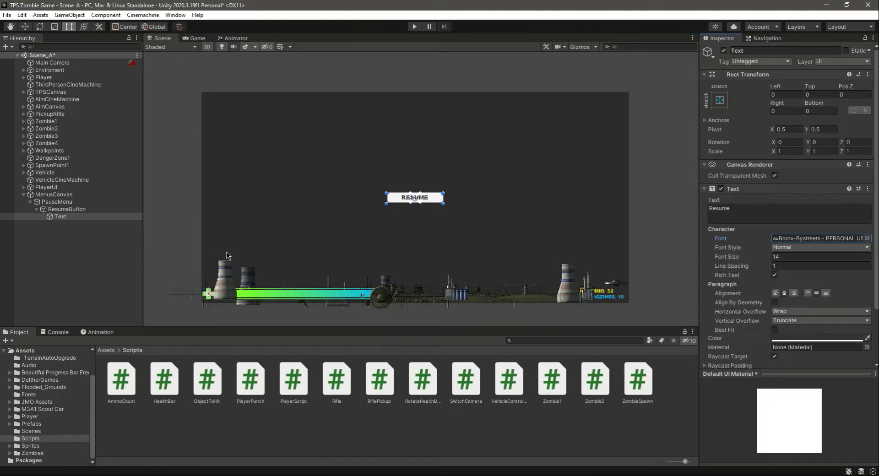
Step: Make the Resume label Bold, font size 25, and black (000000)
{"action": "left_click", "coordinate": [813, 249]}
{"action": "left_click", "coordinate": [810, 268]}
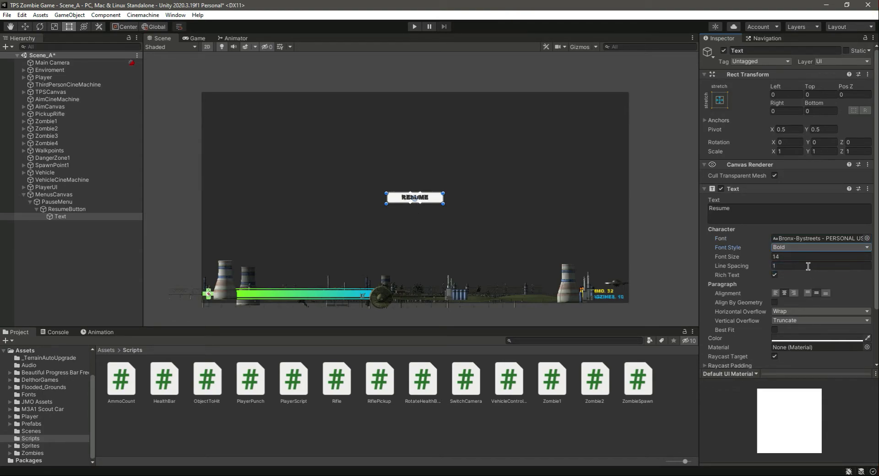
{"action": "left_click", "coordinate": [807, 257]}
{"action": "type", "text": "25"}
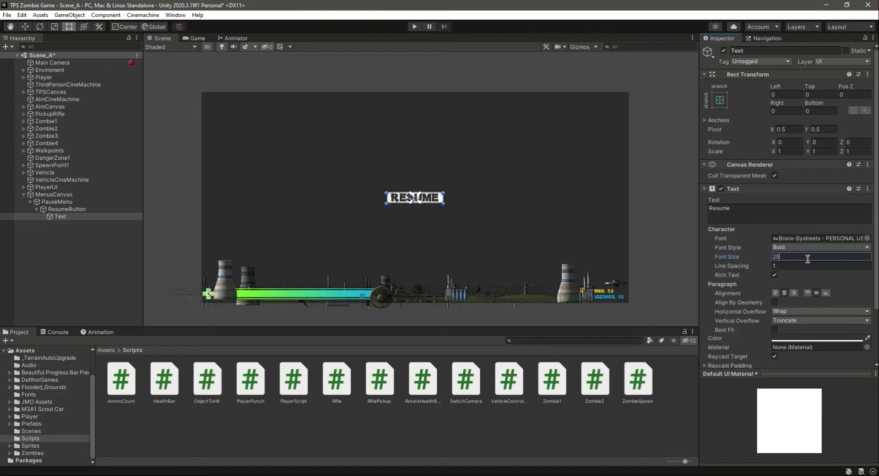
{"action": "scroll", "coordinate": [810, 270], "scroll_direction": "down", "scroll_amount": 3}
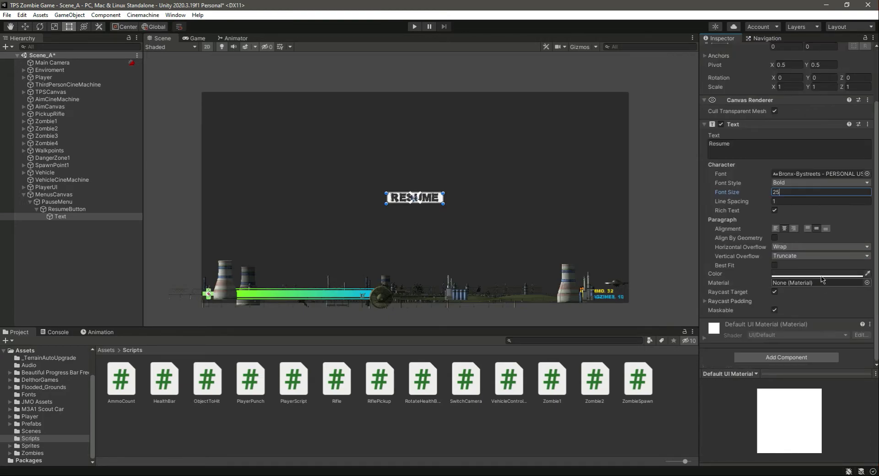
{"action": "left_click", "coordinate": [819, 274]}
{"action": "left_click", "coordinate": [797, 359]}
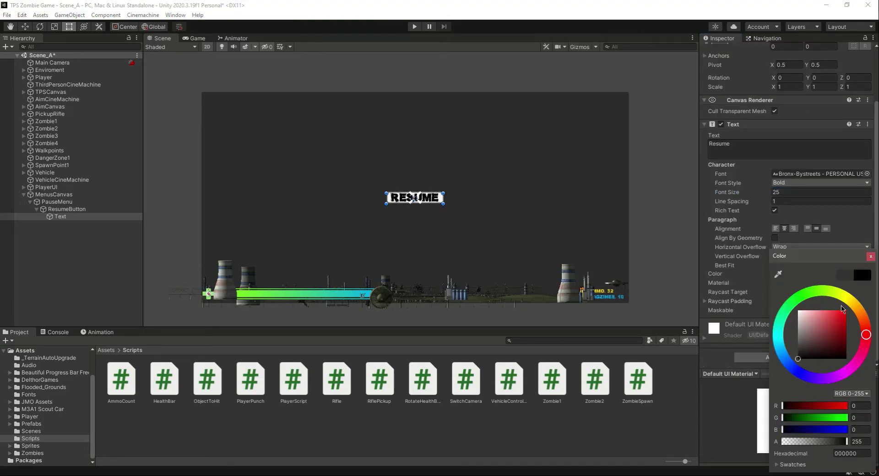
{"action": "left_click", "coordinate": [870, 257]}
{"action": "scroll", "coordinate": [417, 196], "scroll_direction": "up", "scroll_amount": 2}
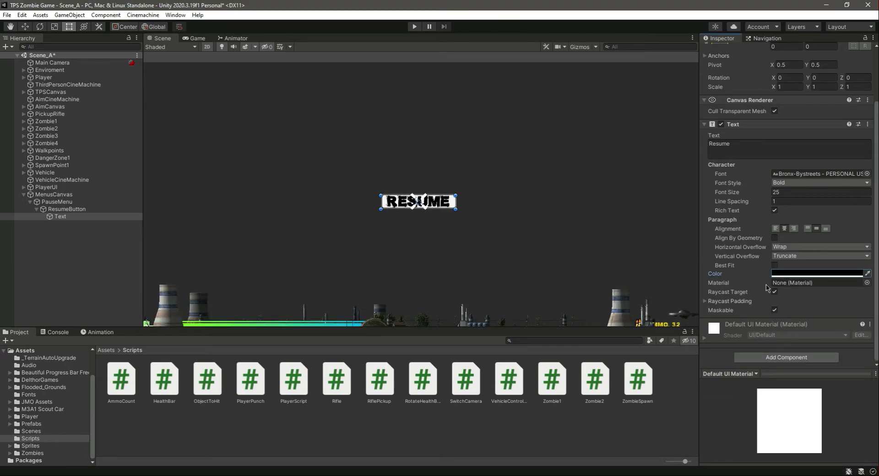
Step: Set ResumeButton's Normal Color to black with alpha 0
{"action": "left_click", "coordinate": [64, 209]}
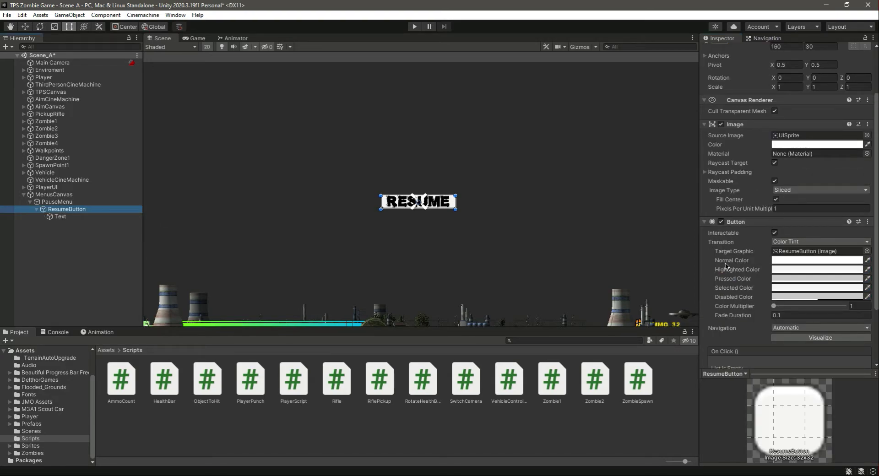
{"action": "left_click", "coordinate": [796, 260]}
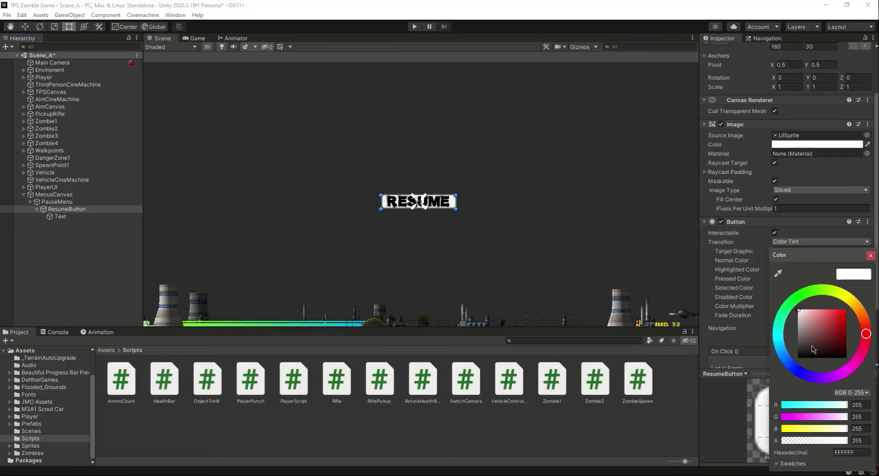
{"action": "left_click_drag", "start_coordinate": [814, 350], "coordinate": [810, 367]}
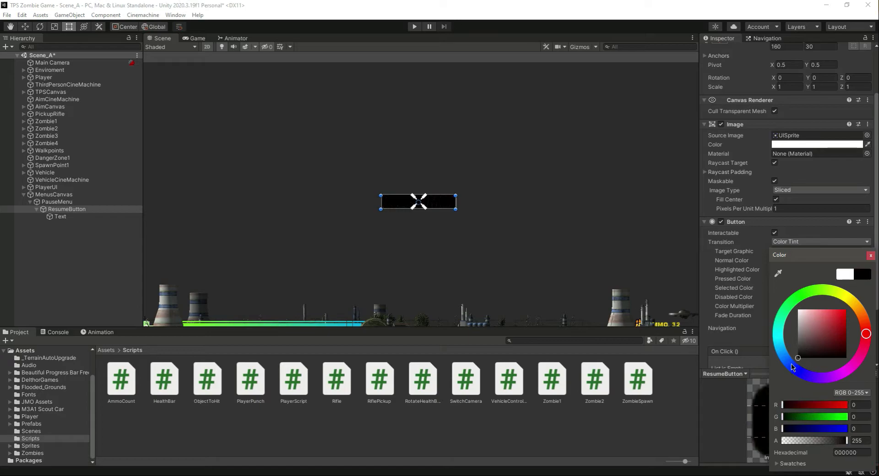
{"action": "left_click", "coordinate": [778, 441]}
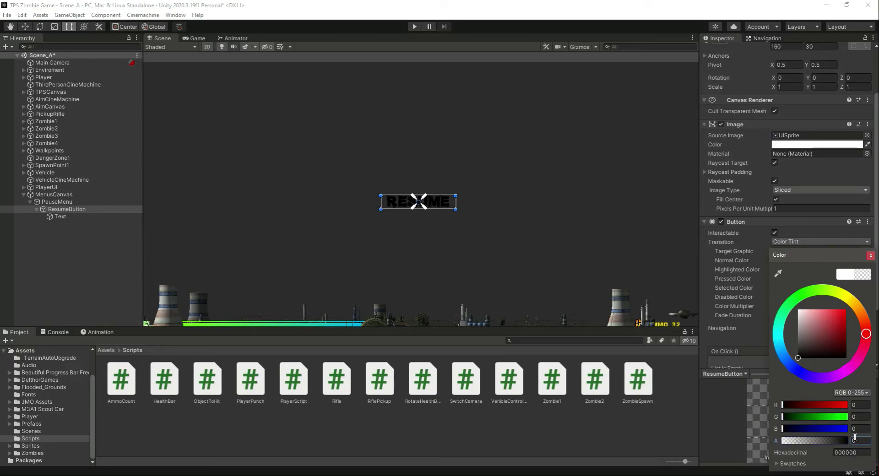
{"action": "left_click", "coordinate": [870, 256]}
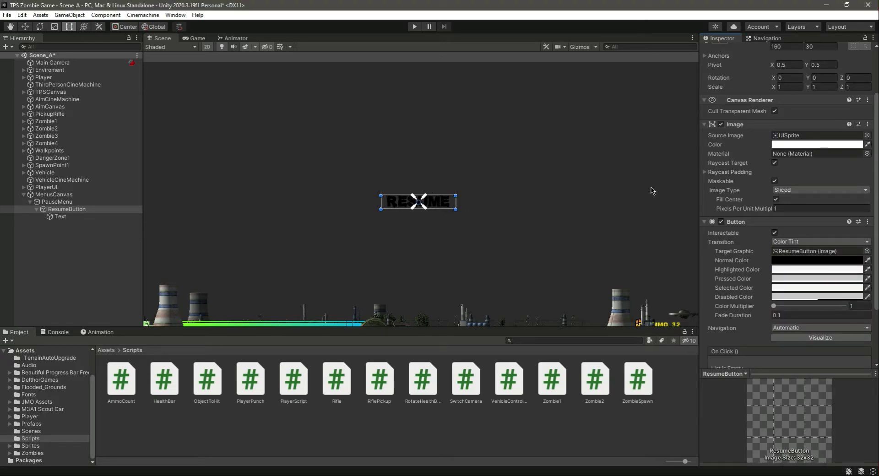
Step: Set ResumeButton's Highlighted Color to black with alpha 8
{"action": "left_click", "coordinate": [788, 270]}
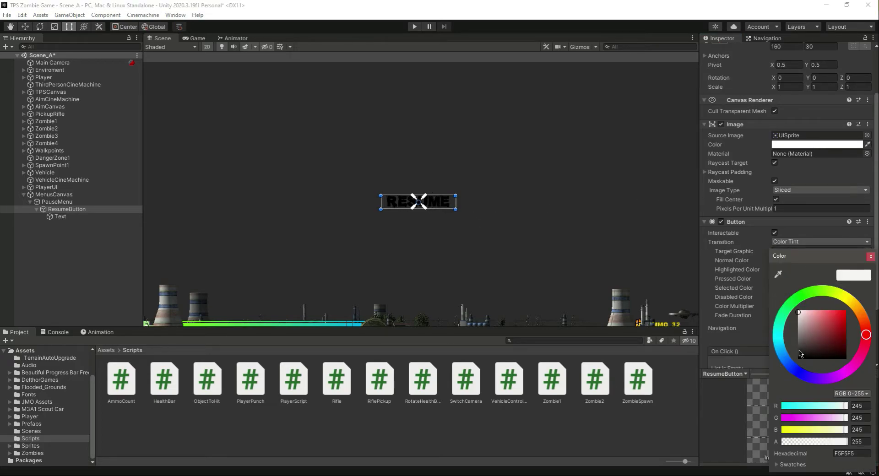
{"action": "left_click_drag", "start_coordinate": [799, 353], "coordinate": [799, 360]}
{"action": "left_click", "coordinate": [856, 441]}
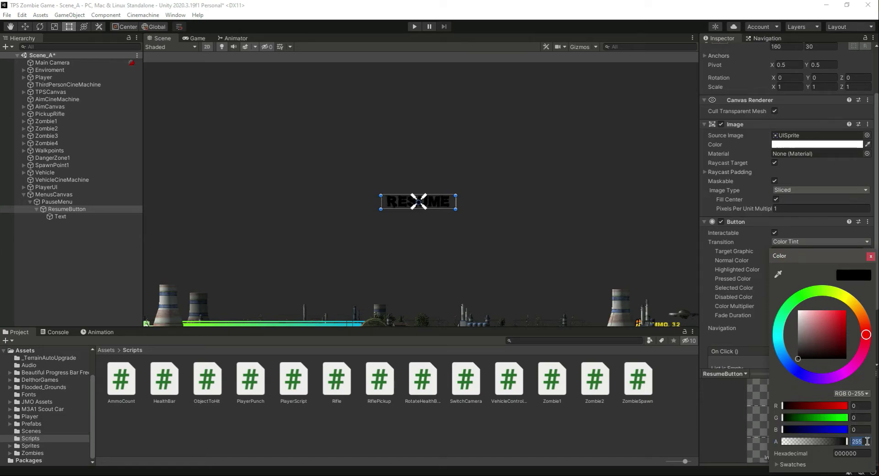
{"action": "type", "text": "80"}
{"action": "left_click", "coordinate": [870, 256]}
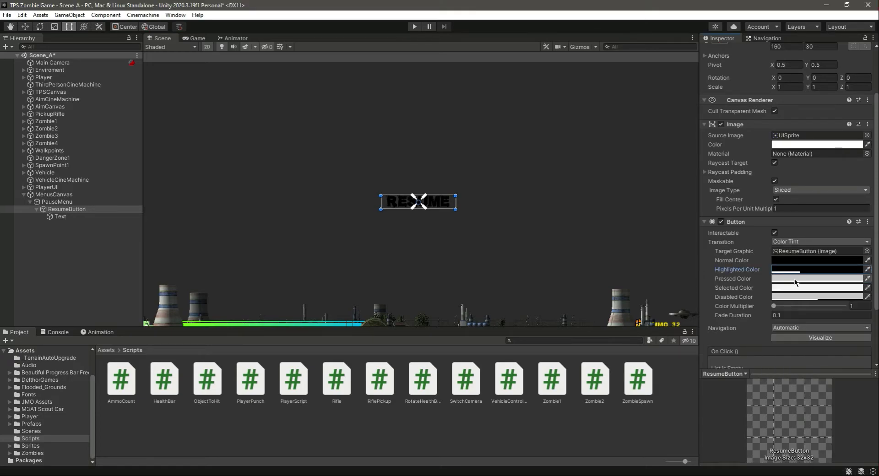
Step: Set ResumeButton's Pressed Color to semi-transparent black (alpha 159)
{"action": "left_click", "coordinate": [805, 279]}
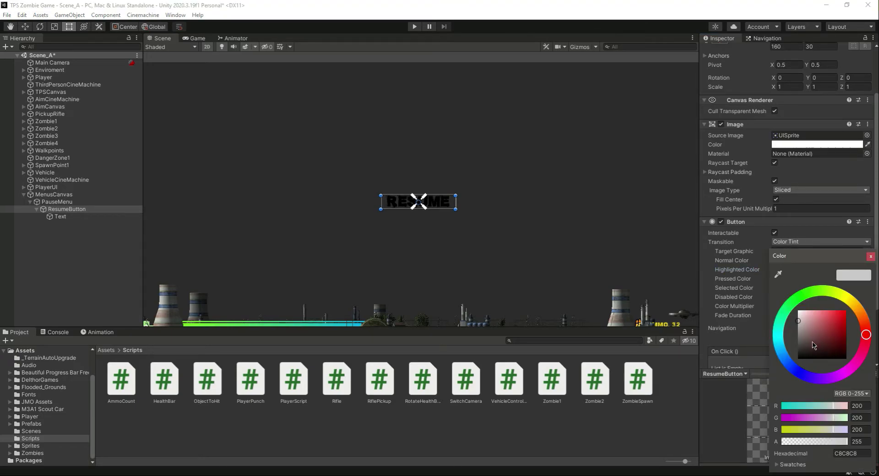
{"action": "left_click_drag", "start_coordinate": [809, 343], "coordinate": [785, 369]}
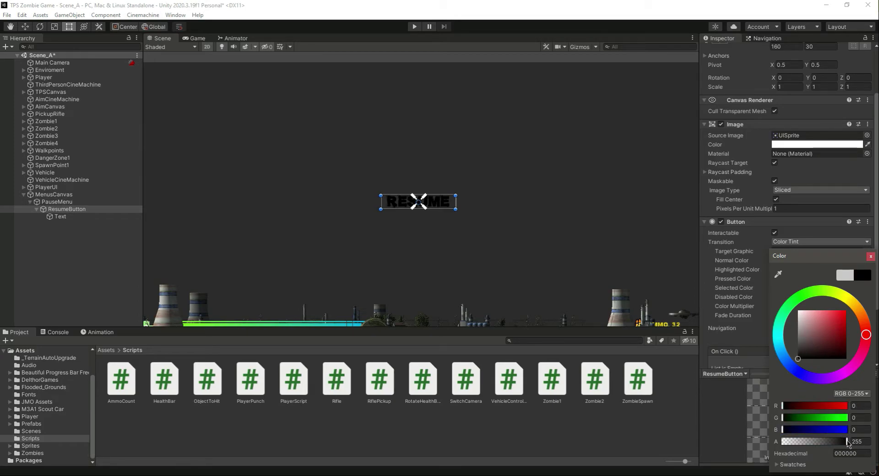
{"action": "left_click_drag", "start_coordinate": [847, 442], "coordinate": [823, 448]}
{"action": "left_click", "coordinate": [871, 257]}
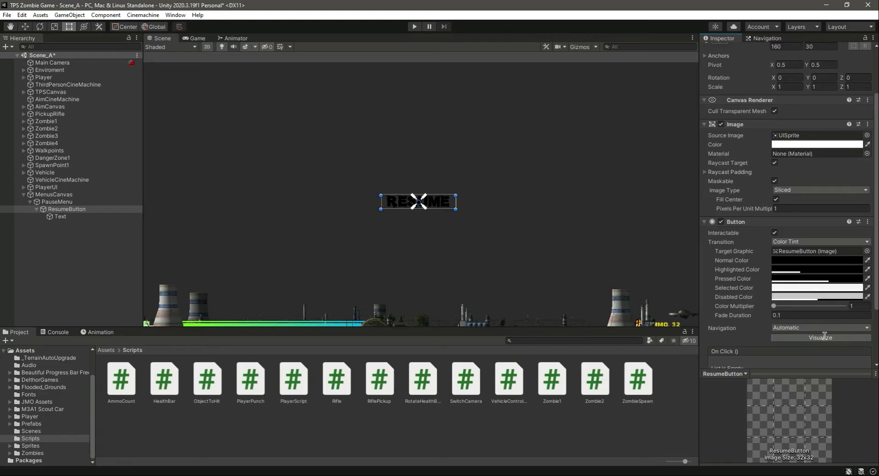
{"action": "scroll", "coordinate": [817, 316], "scroll_direction": "down", "scroll_amount": 3}
{"action": "scroll", "coordinate": [816, 316], "scroll_direction": "up", "scroll_amount": 3}
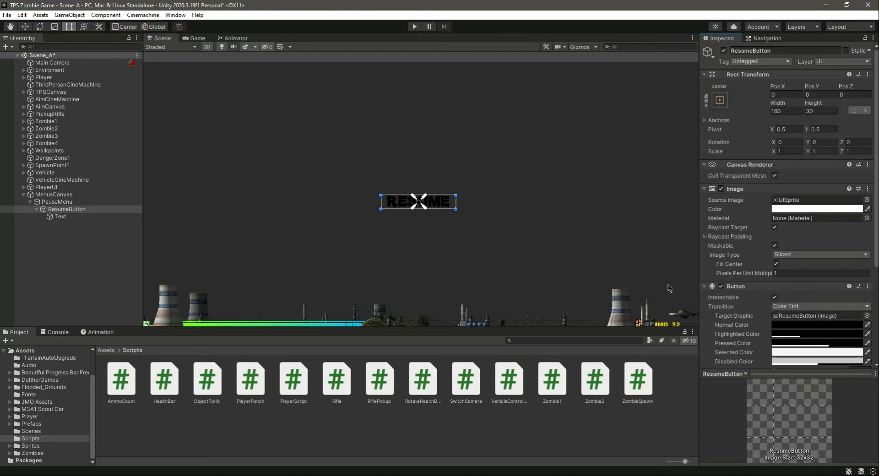
Step: Add a Shadow component to the Resume label with Effect Distance X of 5
{"action": "left_click", "coordinate": [112, 217]}
{"action": "scroll", "coordinate": [762, 230], "scroll_direction": "down", "scroll_amount": 3}
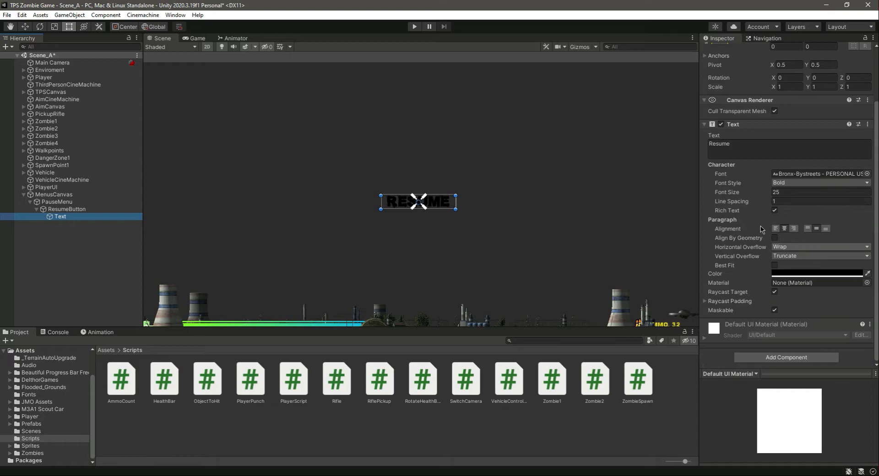
{"action": "left_click", "coordinate": [778, 361]}
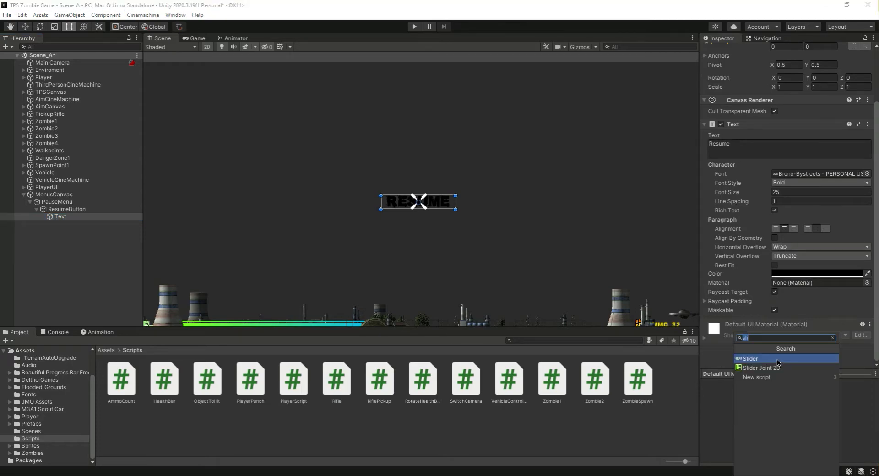
{"action": "type", "text": "sha"}
{"action": "left_click", "coordinate": [777, 359]}
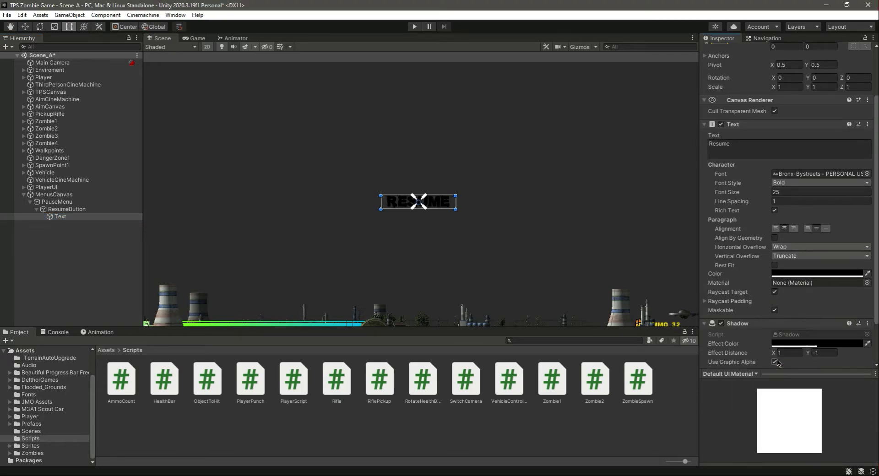
{"action": "scroll", "coordinate": [777, 321], "scroll_direction": "down", "scroll_amount": 2}
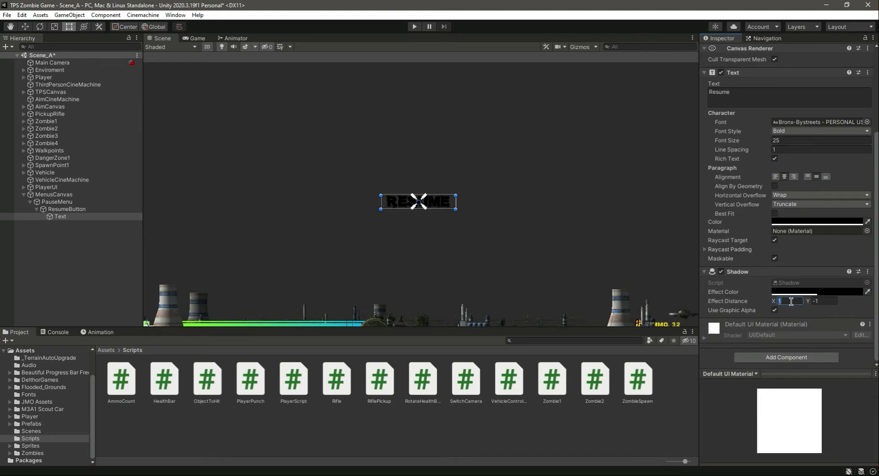
{"action": "type", "text": "5"}
{"action": "left_click", "coordinate": [833, 299]}
Step: Deactivate both TPSCanvas and AimCanvas together
{"action": "left_click", "coordinate": [59, 241]}
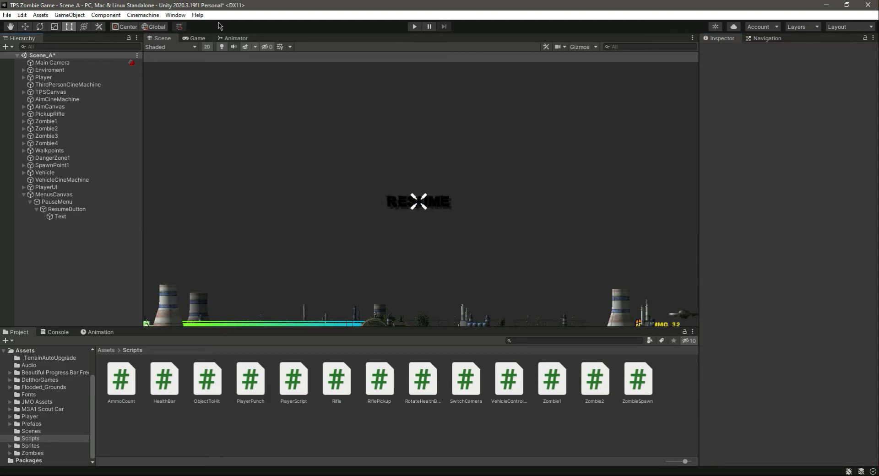
{"action": "left_click", "coordinate": [197, 38]}
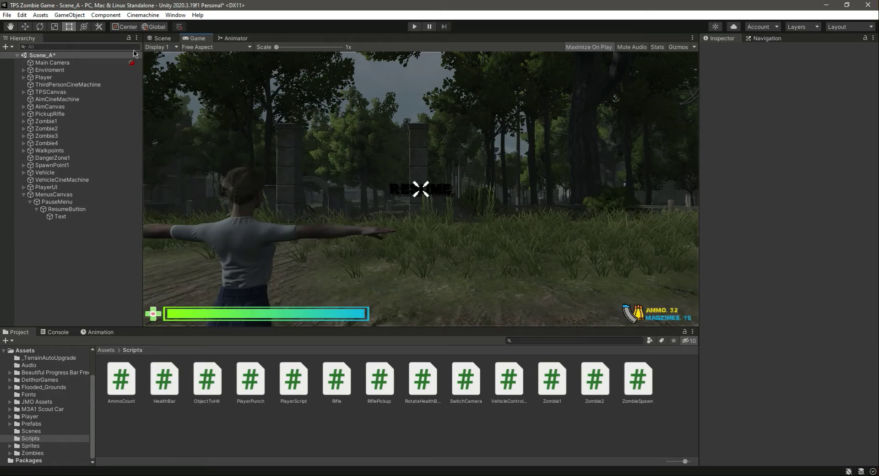
{"action": "left_click", "coordinate": [161, 38]}
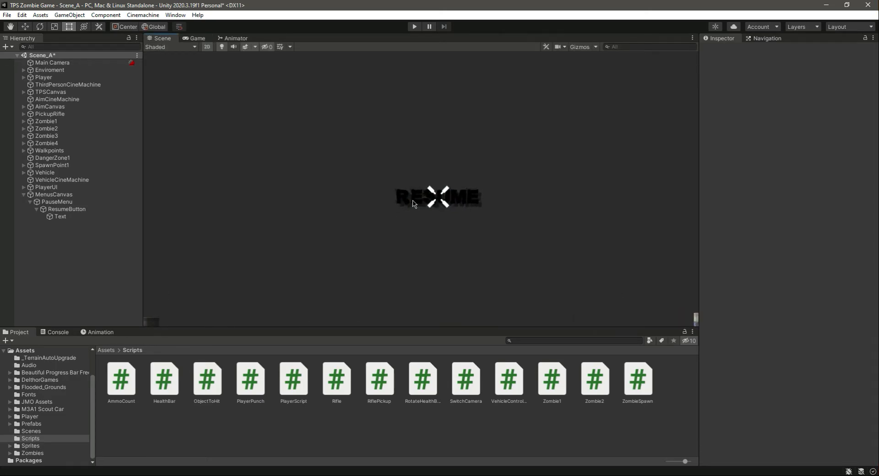
{"action": "left_click", "coordinate": [37, 209]}
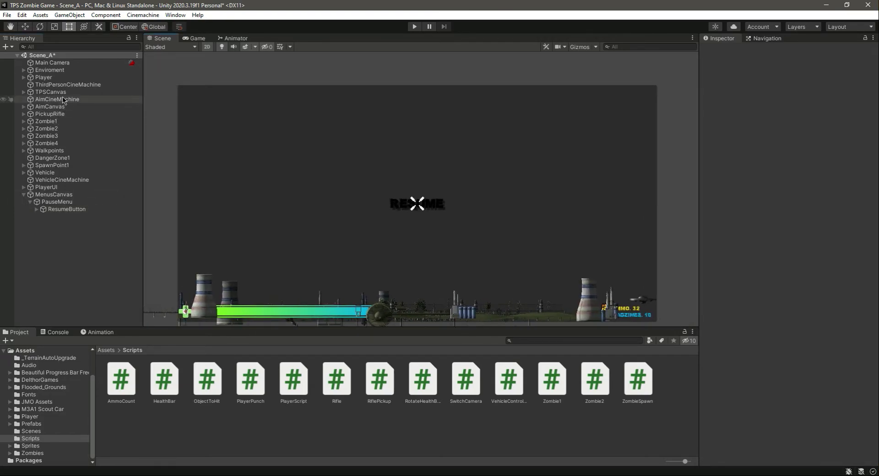
{"action": "left_click", "coordinate": [73, 106]}
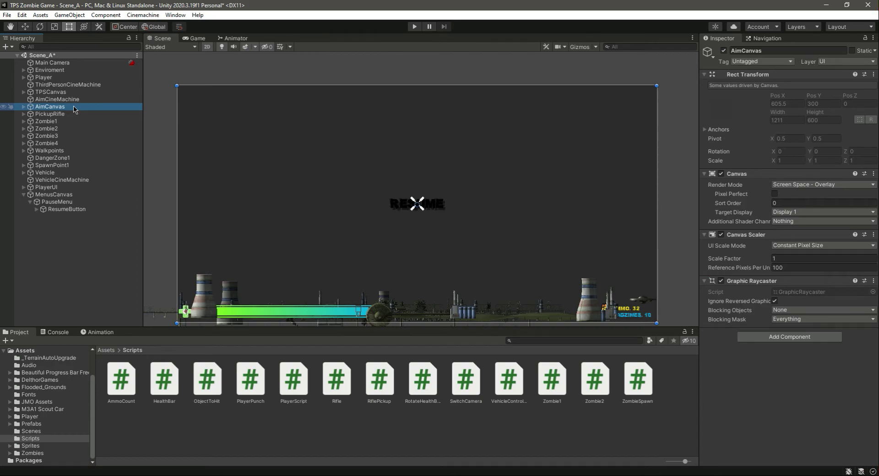
{"action": "left_click", "coordinate": [64, 93], "text": "ctrl"}
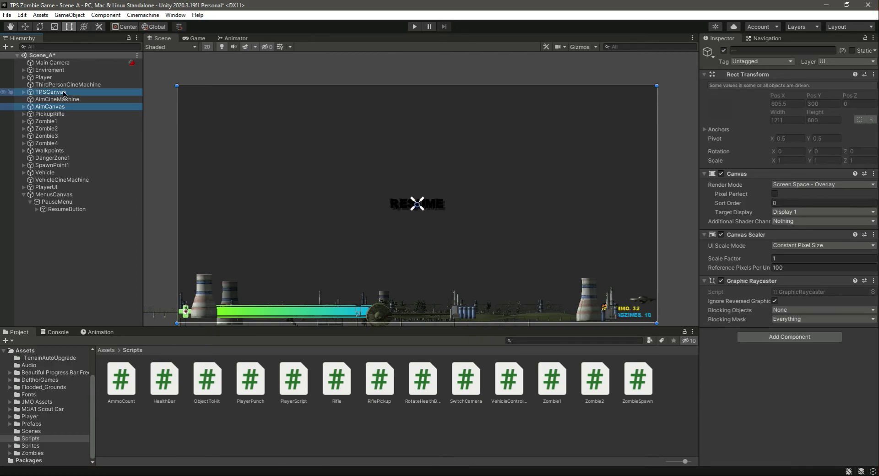
{"action": "left_click", "coordinate": [723, 50]}
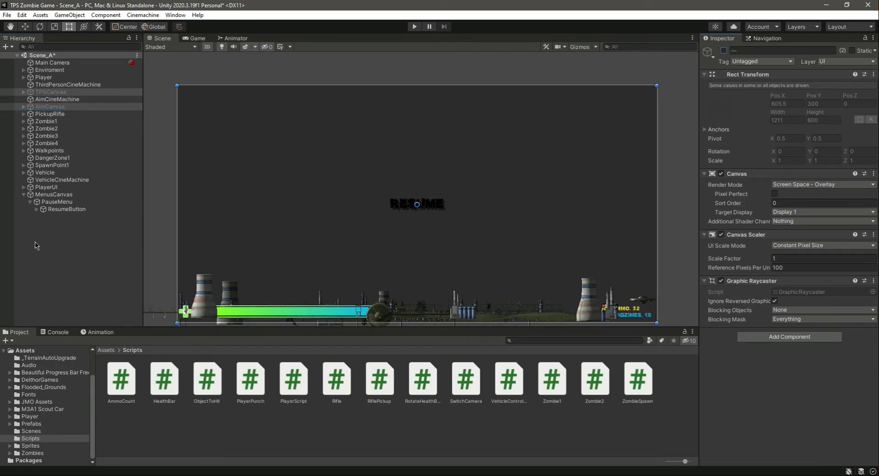
{"action": "left_click", "coordinate": [117, 264]}
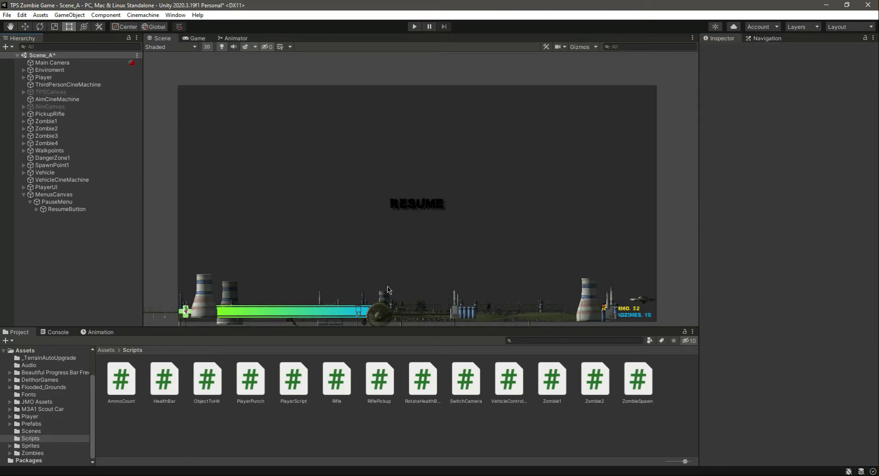
Step: Save the scene and check the Resume button in a maximized Game view, then restore the layout
{"action": "key", "text": "ctrl+s"}
{"action": "left_click", "coordinate": [66, 209]}
{"action": "left_click", "coordinate": [197, 38]}
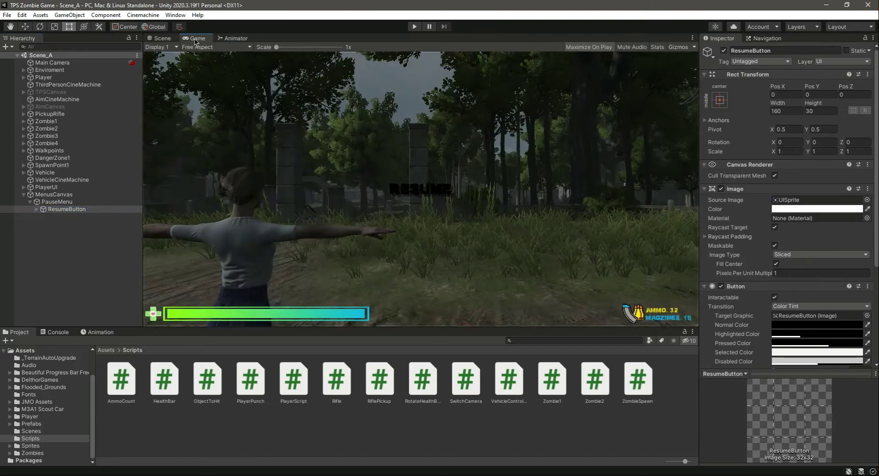
{"action": "left_click", "coordinate": [692, 38]}
{"action": "left_click", "coordinate": [705, 72]}
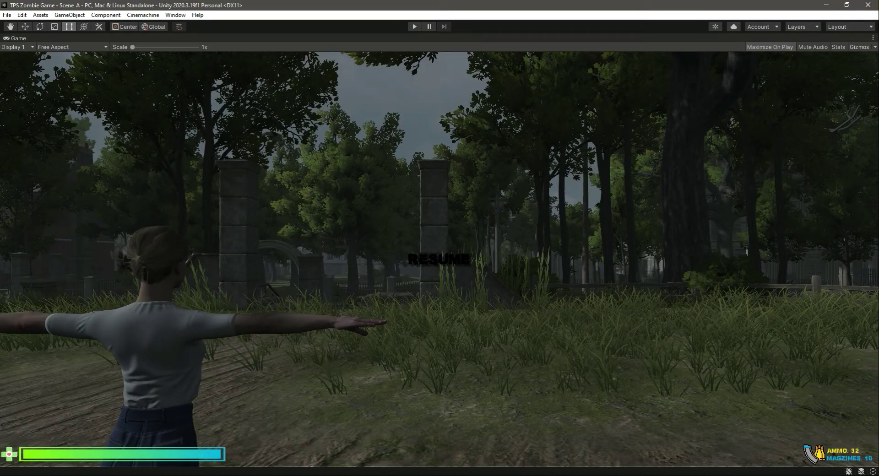
{"action": "left_click", "coordinate": [872, 37]}
{"action": "left_click", "coordinate": [848, 73]}
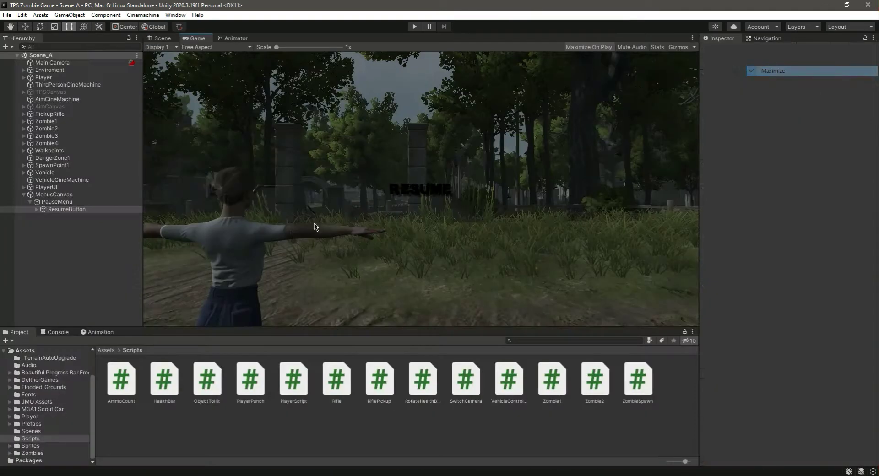
Step: Turn on Gizmos and move ResumeButton higher on the canvas with the Move tool
{"action": "left_click", "coordinate": [159, 39]}
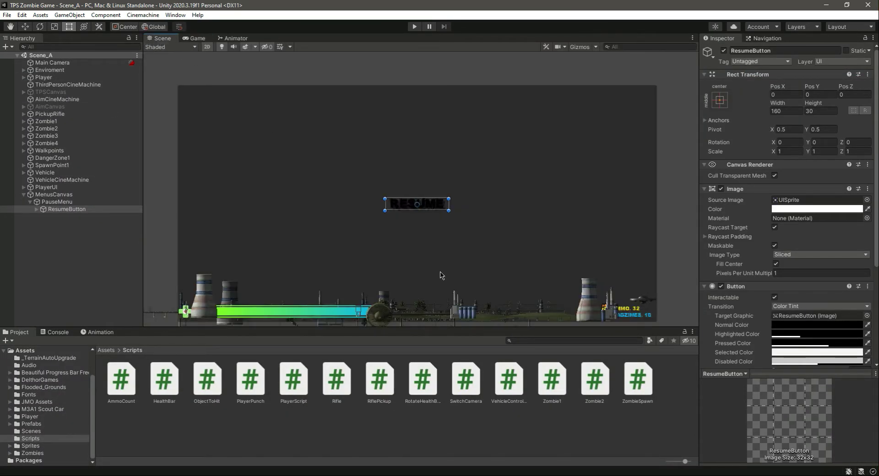
{"action": "left_click", "coordinate": [579, 46]}
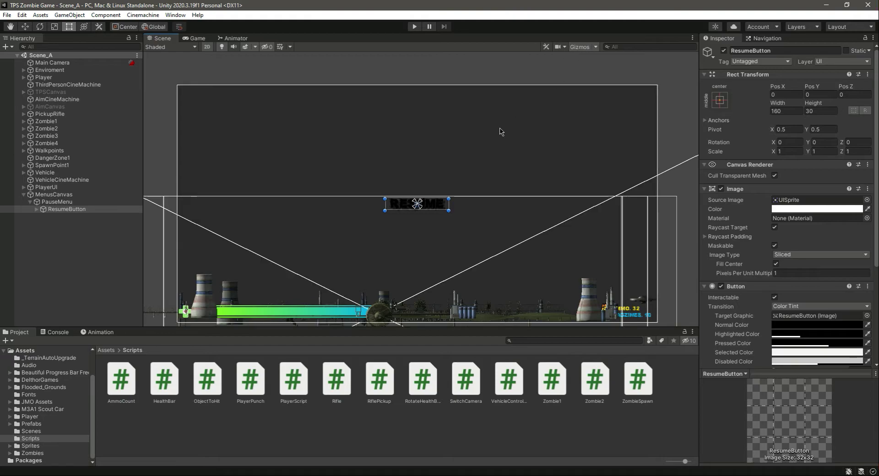
{"action": "left_click", "coordinate": [85, 209]}
{"action": "left_click", "coordinate": [26, 27]}
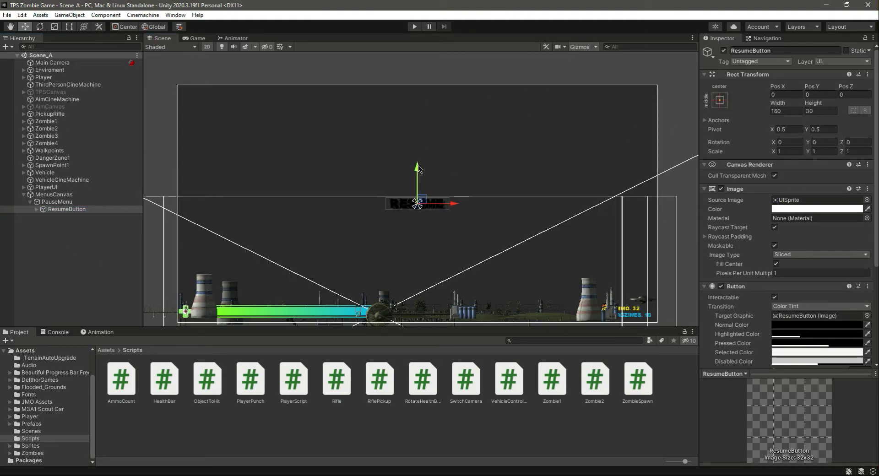
{"action": "left_click_drag", "start_coordinate": [417, 167], "coordinate": [415, 111]}
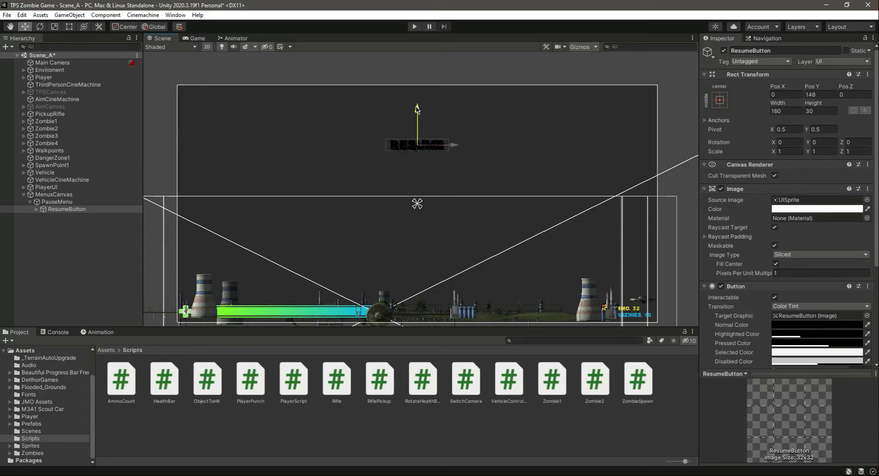
Step: Duplicate ResumeButton with Ctrl+D and drag the copy below the original
{"action": "left_click", "coordinate": [72, 214]}
{"action": "left_click", "coordinate": [69, 209]}
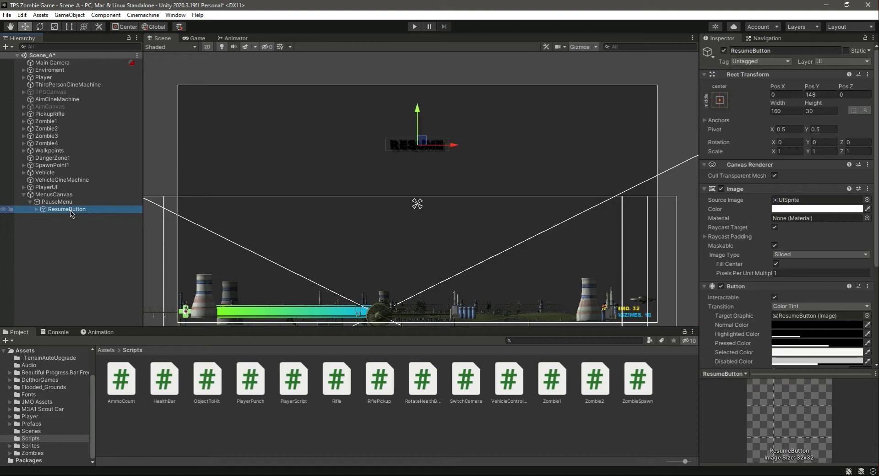
{"action": "key", "text": "ctrl+d"}
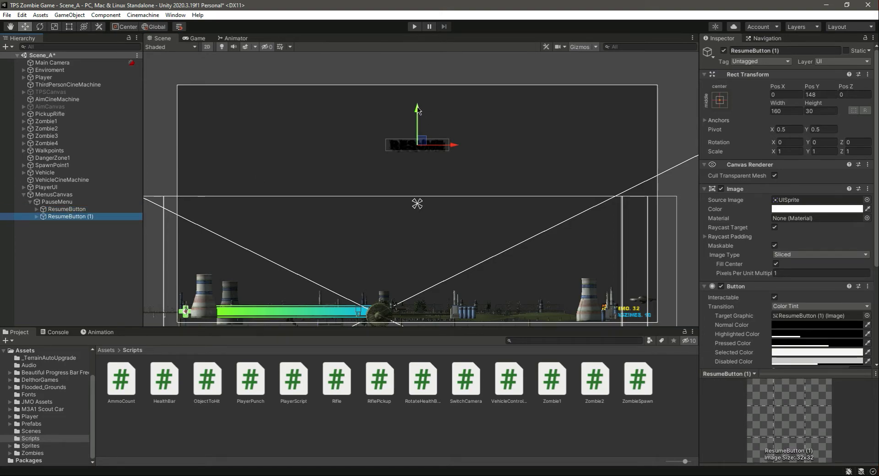
{"action": "left_click_drag", "start_coordinate": [418, 110], "coordinate": [419, 122]}
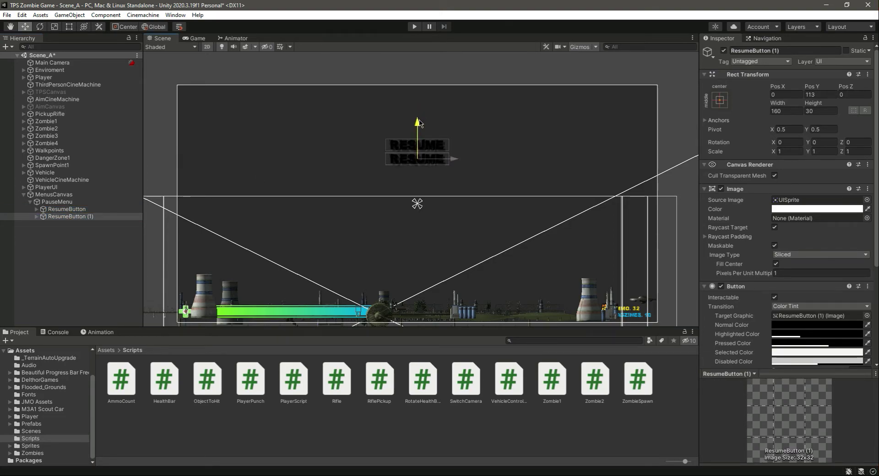
Step: Rename the copied button to MenuButton
{"action": "left_click", "coordinate": [66, 217]}
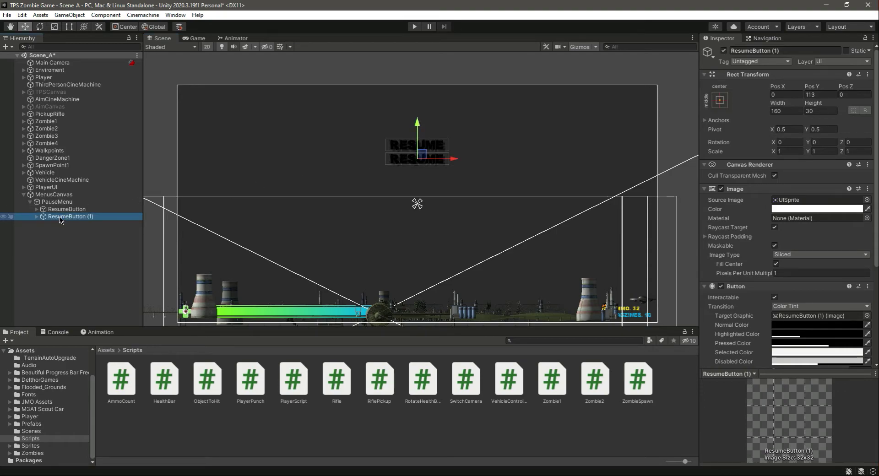
{"action": "left_click", "coordinate": [816, 51]}
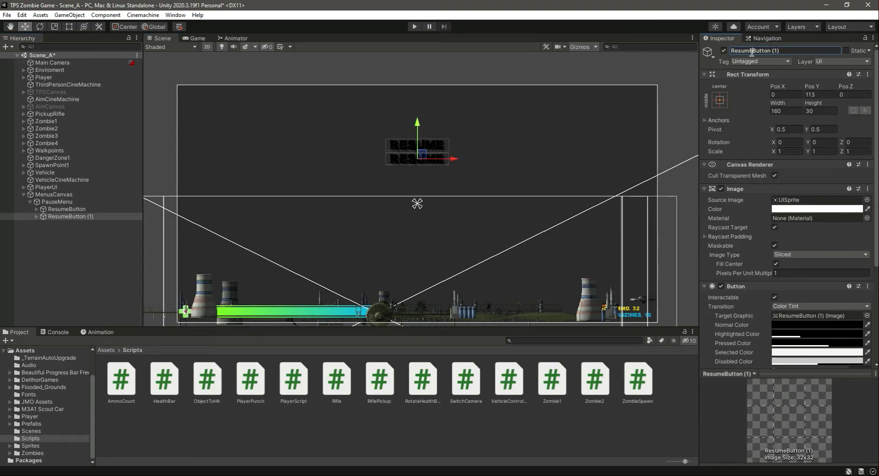
{"action": "left_click_drag", "start_coordinate": [752, 50], "coordinate": [723, 51]}
{"action": "type", "text": "Menu"}
{"action": "key", "text": "Return"}
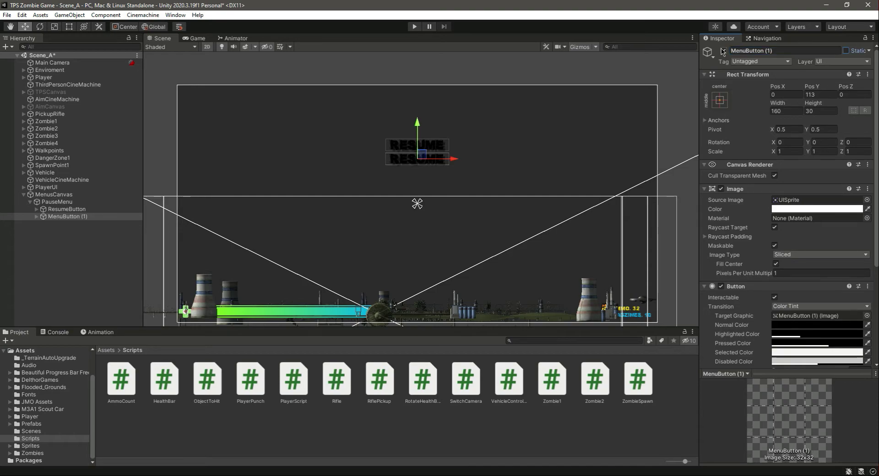
{"action": "left_click", "coordinate": [735, 50]}
{"action": "key", "text": "Return"}
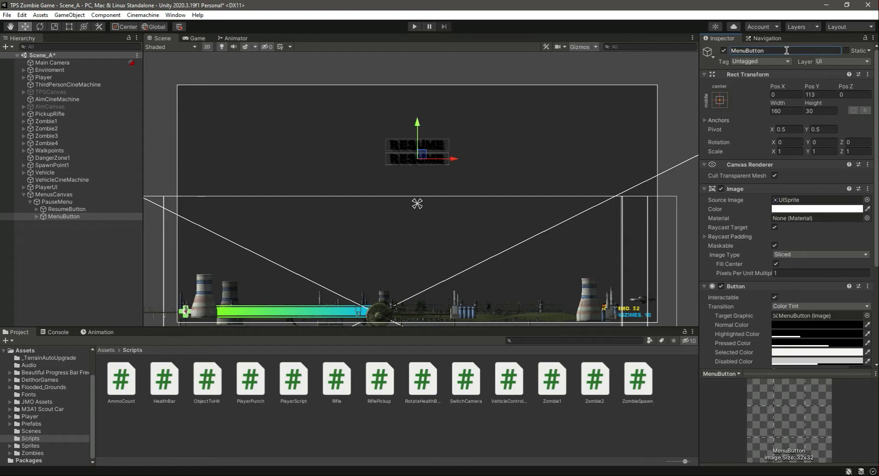
{"action": "left_click", "coordinate": [69, 216]}
Step: Set MenuButton's label to 'Menu' at font size 20 in white
{"action": "left_click", "coordinate": [37, 217]}
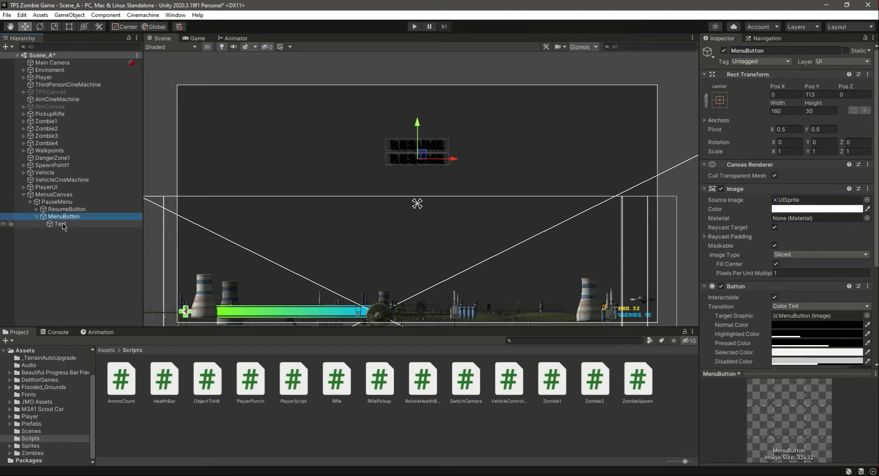
{"action": "left_click", "coordinate": [60, 224]}
{"action": "left_click", "coordinate": [760, 207]}
{"action": "key", "text": "ctrl+a"}
{"action": "type", "text": "M"}
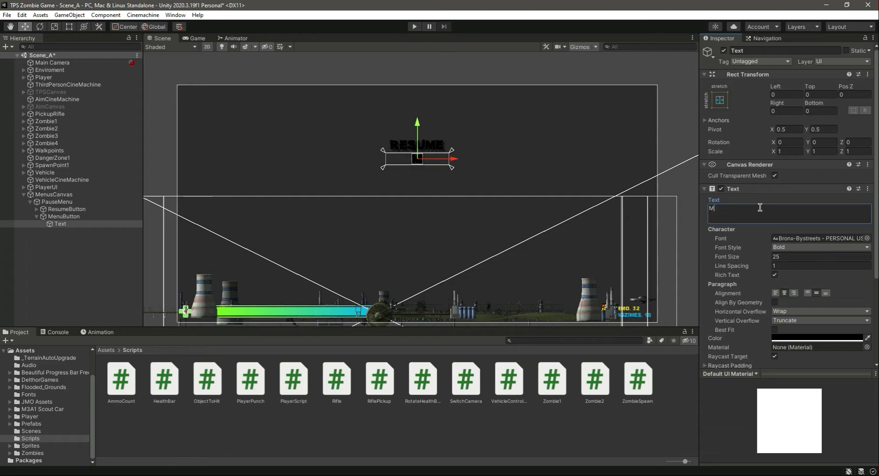
{"action": "type", "text": "enu"}
{"action": "left_click", "coordinate": [800, 257]}
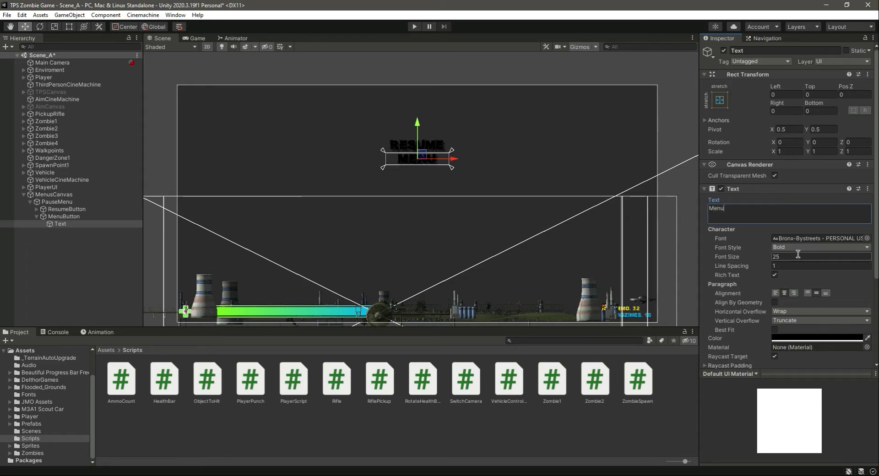
{"action": "type", "text": "20"}
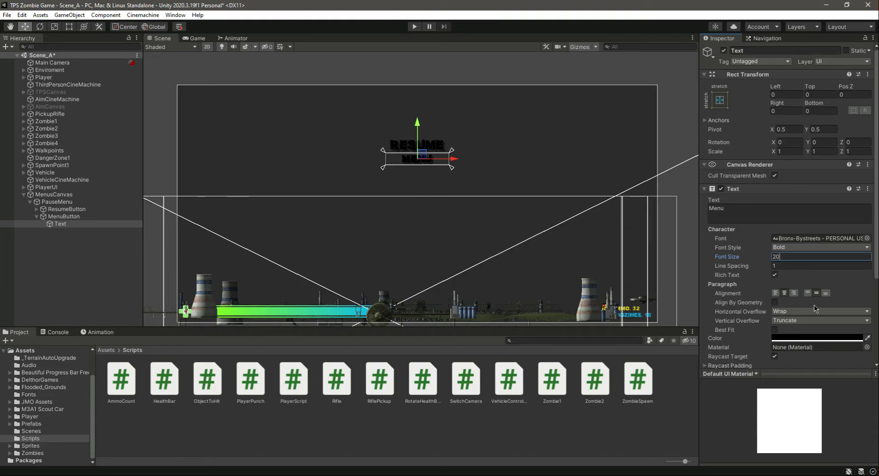
{"action": "left_click", "coordinate": [817, 338]}
{"action": "left_click_drag", "start_coordinate": [811, 353], "coordinate": [778, 294]}
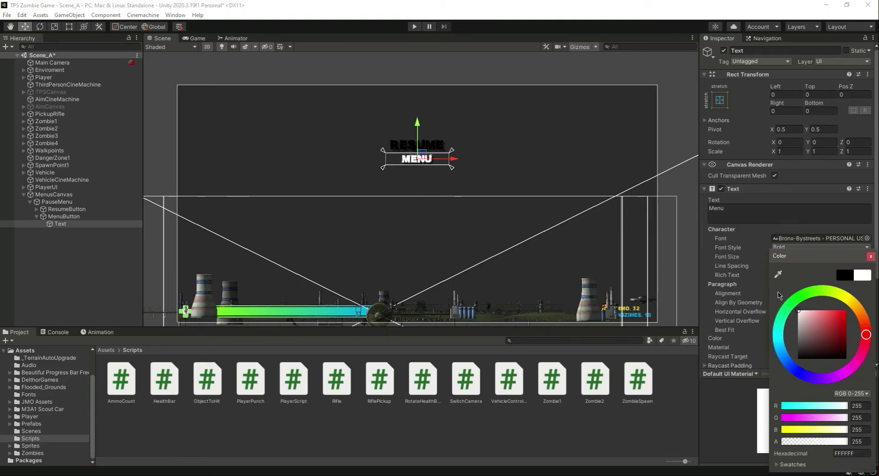
{"action": "left_click", "coordinate": [870, 256]}
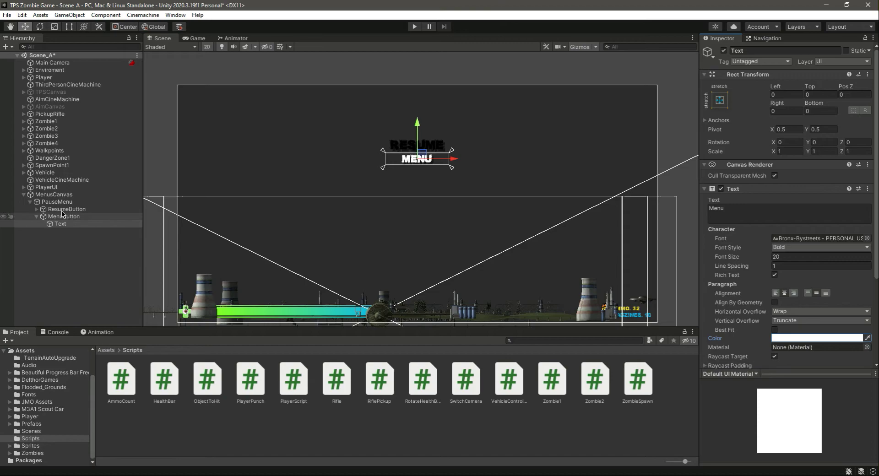
Step: Change the Resume label's text colour to white
{"action": "left_click", "coordinate": [36, 210]}
{"action": "left_click", "coordinate": [60, 217]}
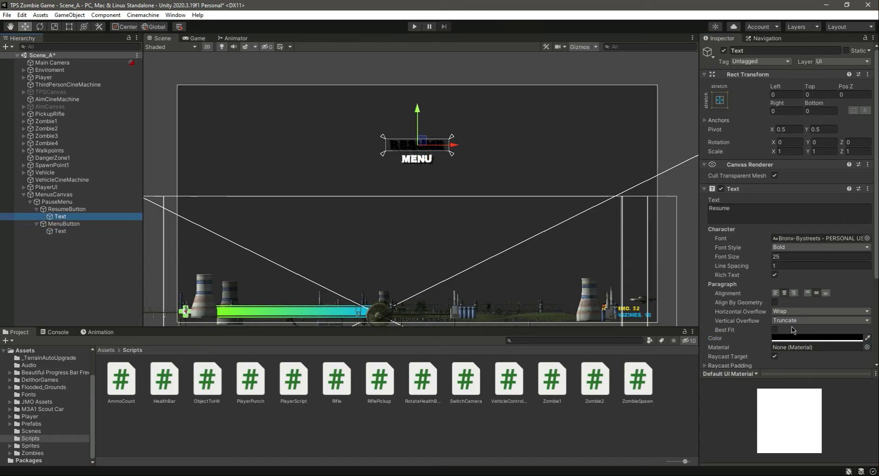
{"action": "left_click", "coordinate": [818, 338]}
{"action": "left_click_drag", "start_coordinate": [806, 330], "coordinate": [785, 281]}
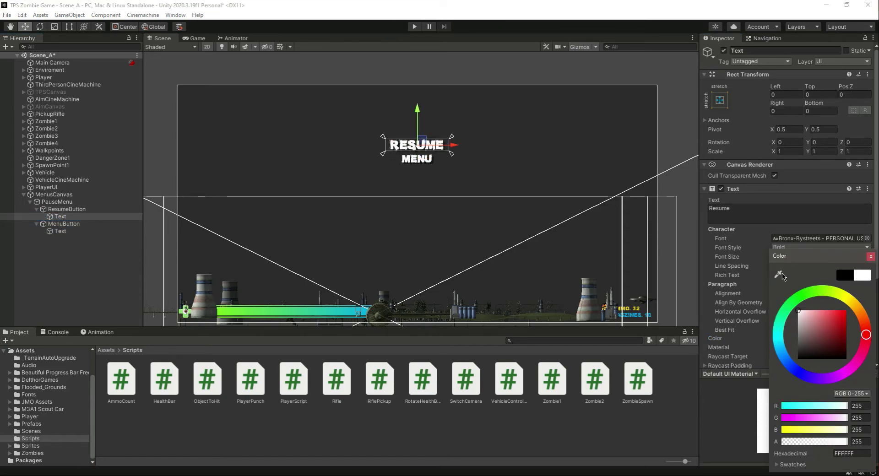
{"action": "left_click", "coordinate": [871, 257]}
{"action": "left_click", "coordinate": [40, 231]}
Step: Duplicate MenuButton and position the copy just below the MENU button
{"action": "key", "text": "t"}
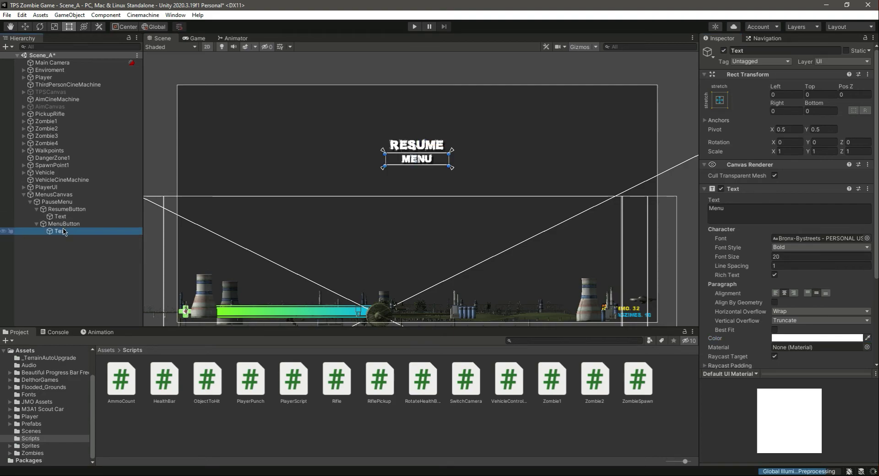
{"action": "left_click", "coordinate": [36, 224]}
{"action": "left_click", "coordinate": [37, 209]}
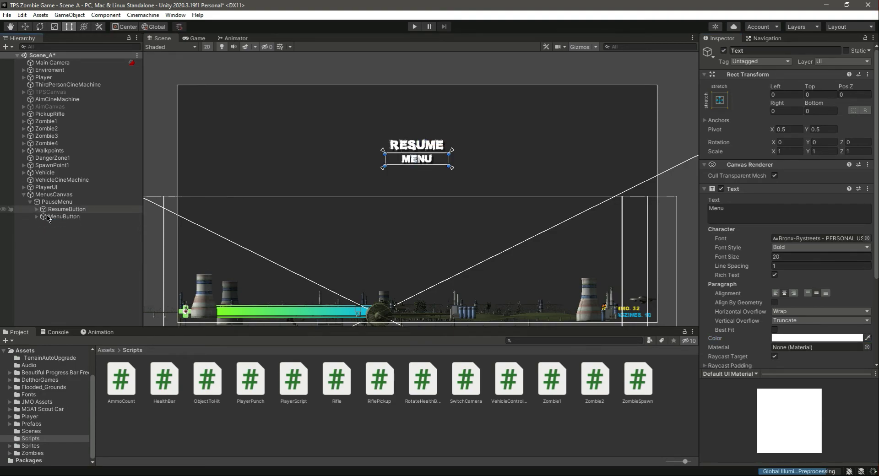
{"action": "left_click", "coordinate": [59, 217]}
{"action": "key", "text": "ctrl+d"}
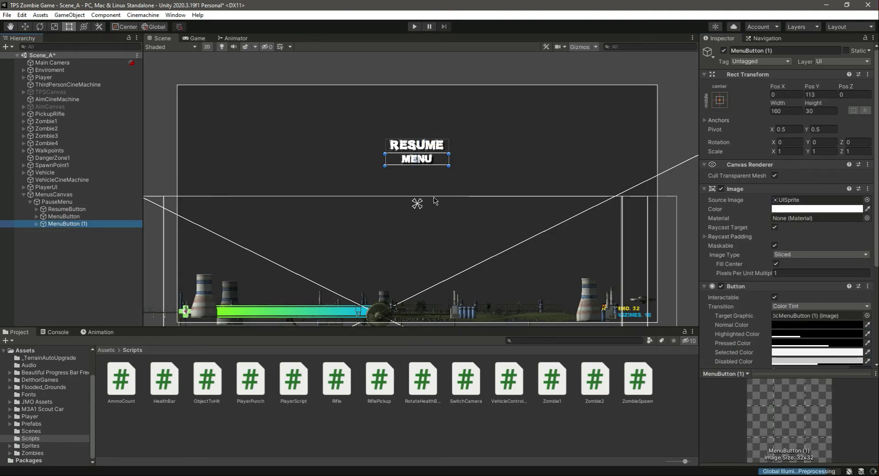
{"action": "left_click", "coordinate": [25, 27]}
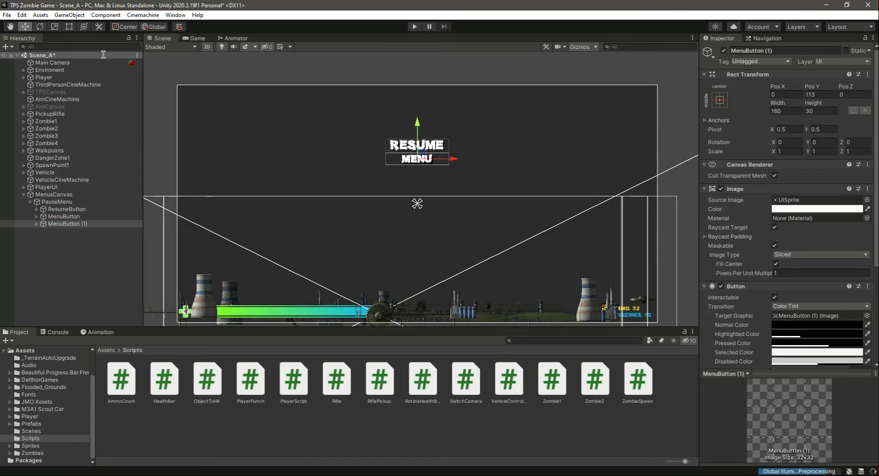
{"action": "left_click_drag", "start_coordinate": [417, 129], "coordinate": [423, 140]}
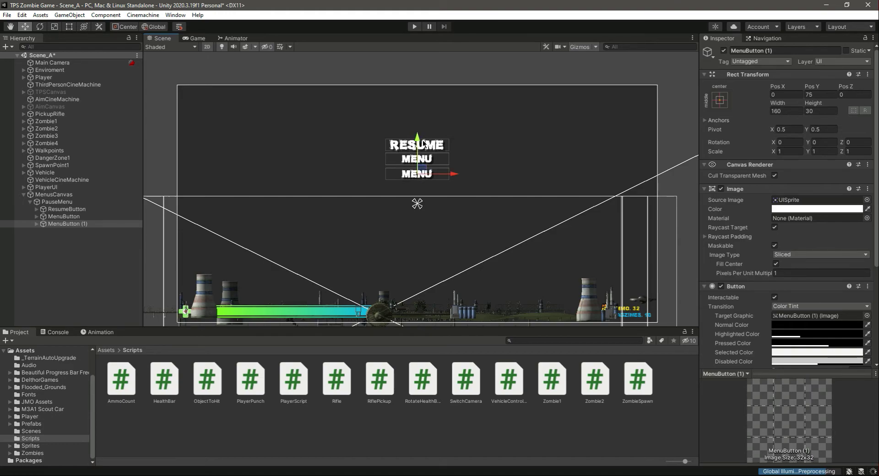
{"action": "scroll", "coordinate": [421, 145], "scroll_direction": "up", "scroll_amount": 2}
{"action": "scroll", "coordinate": [422, 146], "scroll_direction": "up", "scroll_amount": 1}
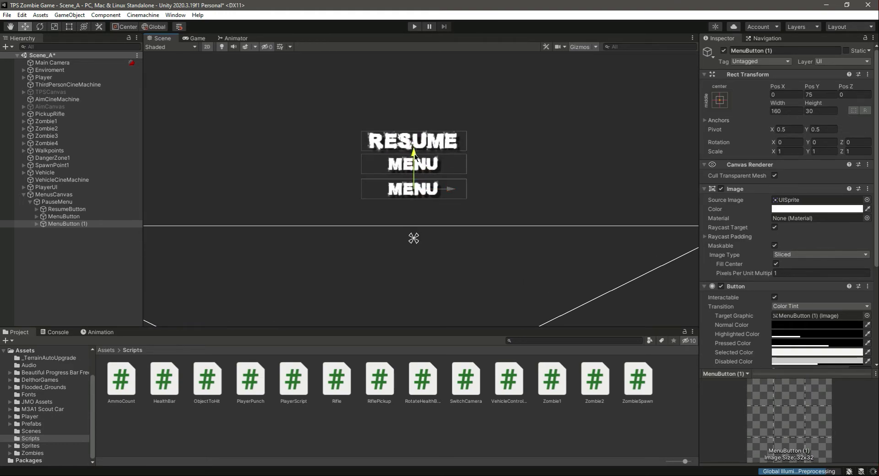
{"action": "left_click_drag", "start_coordinate": [413, 157], "coordinate": [414, 154]}
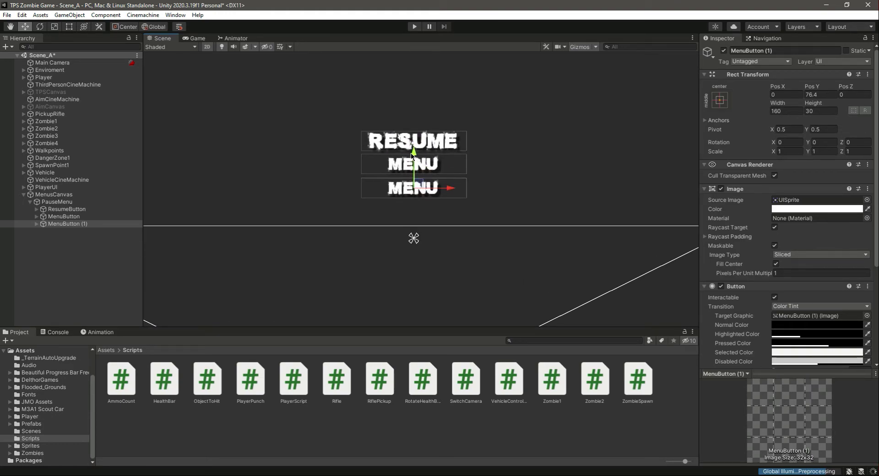
Step: Change the copied button's label text to 'Quit'
{"action": "left_click", "coordinate": [36, 224]}
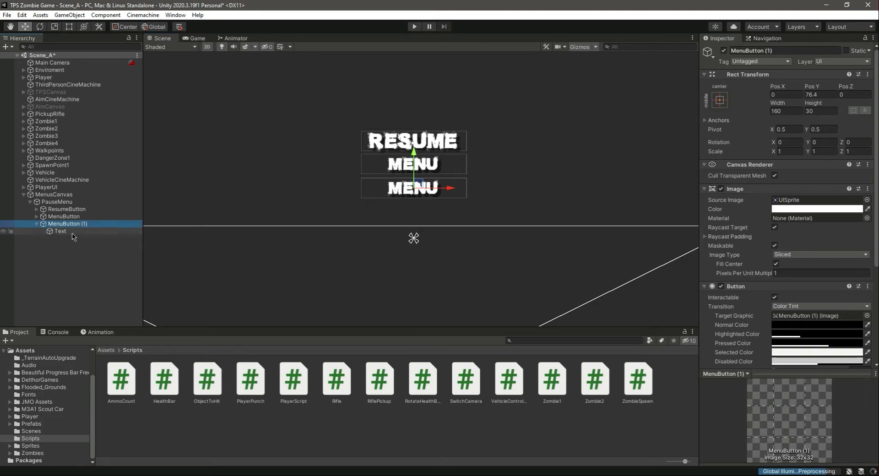
{"action": "left_click", "coordinate": [60, 232]}
{"action": "left_click", "coordinate": [805, 213]}
{"action": "type", "text": "Quit"}
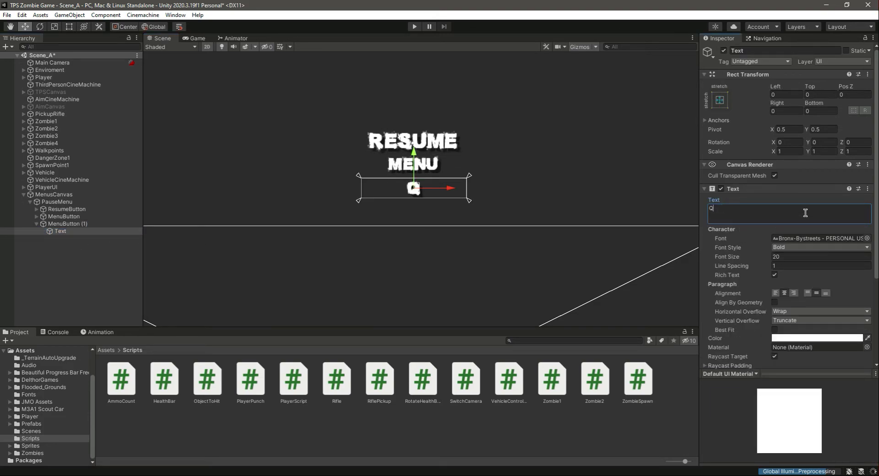
Step: Rename the copied button object to QuitButton
{"action": "left_click", "coordinate": [64, 224]}
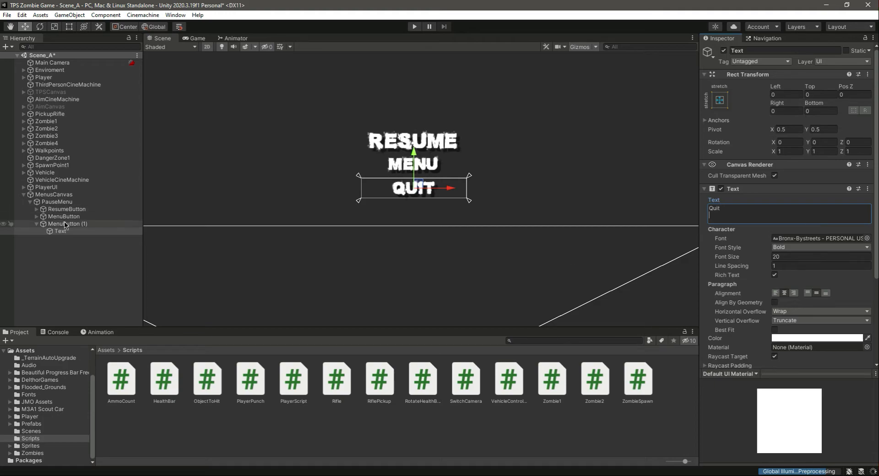
{"action": "left_click", "coordinate": [801, 50]}
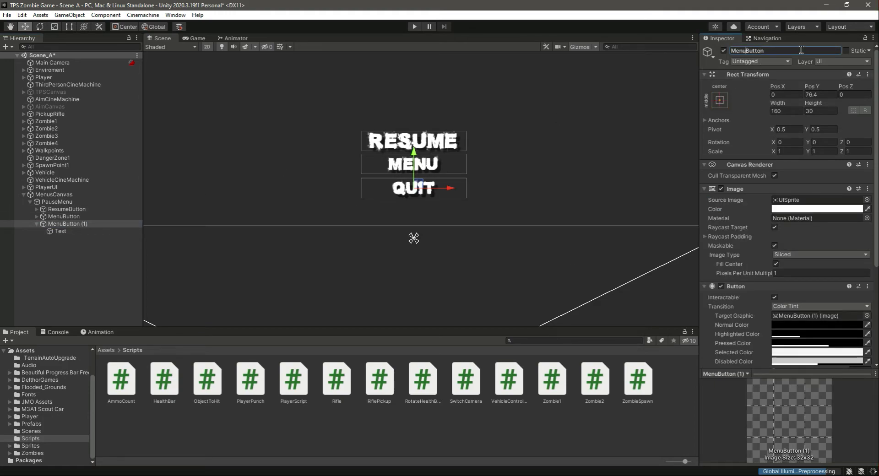
{"action": "key", "text": "shift+Home"}
{"action": "key", "text": "BackSpace"}
{"action": "type", "text": "Quit"}
{"action": "key", "text": "Return"}
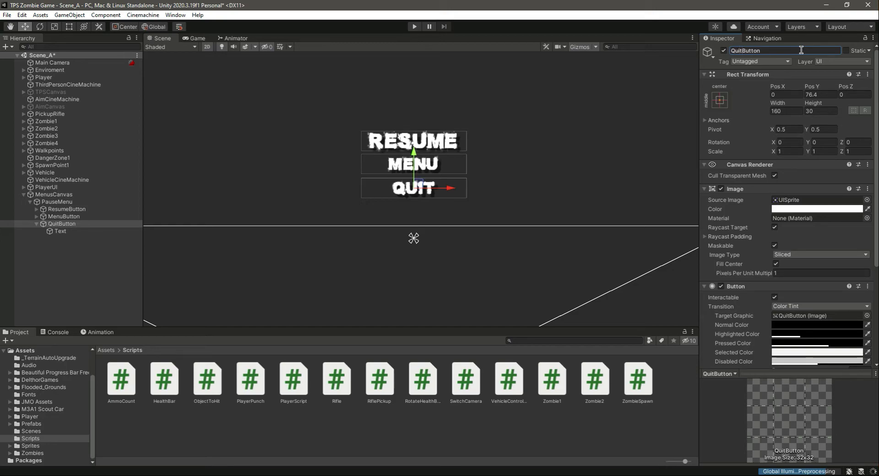
Step: Deactivate the PauseMenu object and save the scene
{"action": "left_click", "coordinate": [35, 225]}
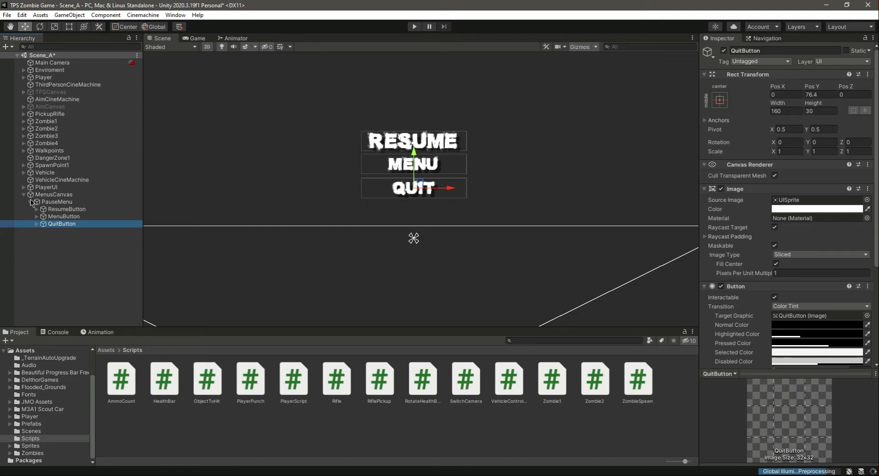
{"action": "key", "text": "ctrl+s"}
{"action": "left_click", "coordinate": [31, 202]}
{"action": "left_click", "coordinate": [50, 203]}
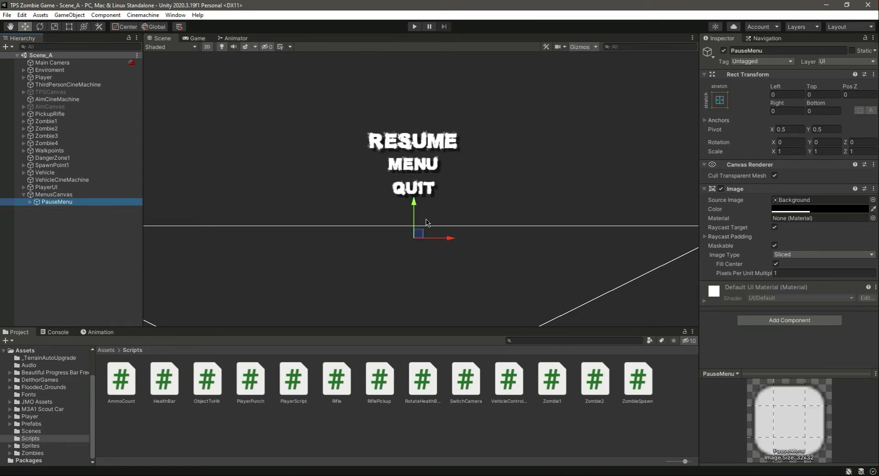
{"action": "scroll", "coordinate": [426, 223], "scroll_direction": "down", "scroll_amount": 3}
{"action": "left_click", "coordinate": [724, 51]}
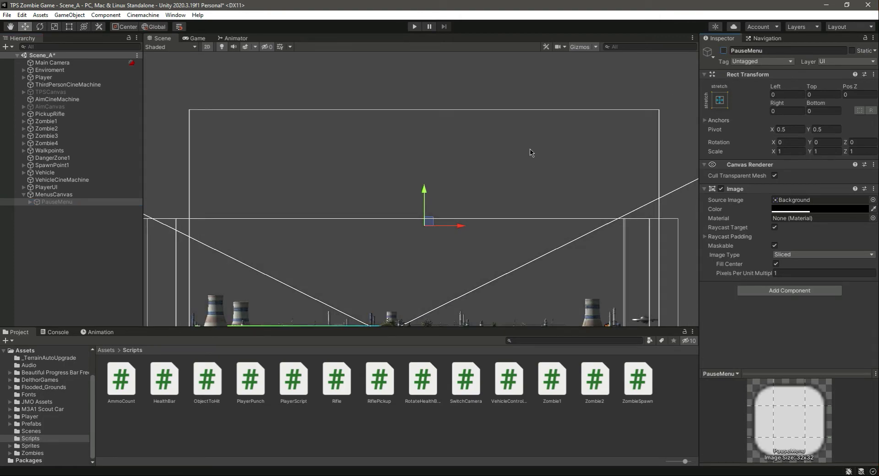
{"action": "key", "text": "ctrl+s"}
Step: Duplicate PauseMenu, make the copy active, and rename it EndGameMenu
{"action": "left_click", "coordinate": [64, 203]}
{"action": "key", "text": "ctrl+d"}
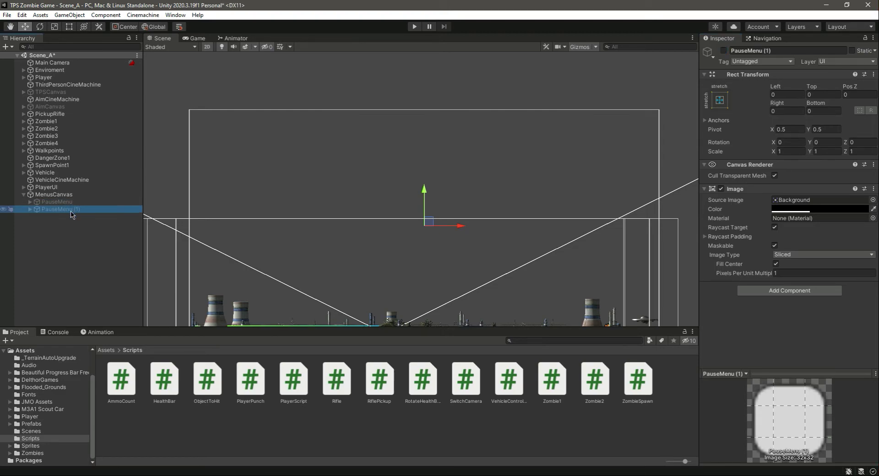
{"action": "left_click", "coordinate": [724, 51]}
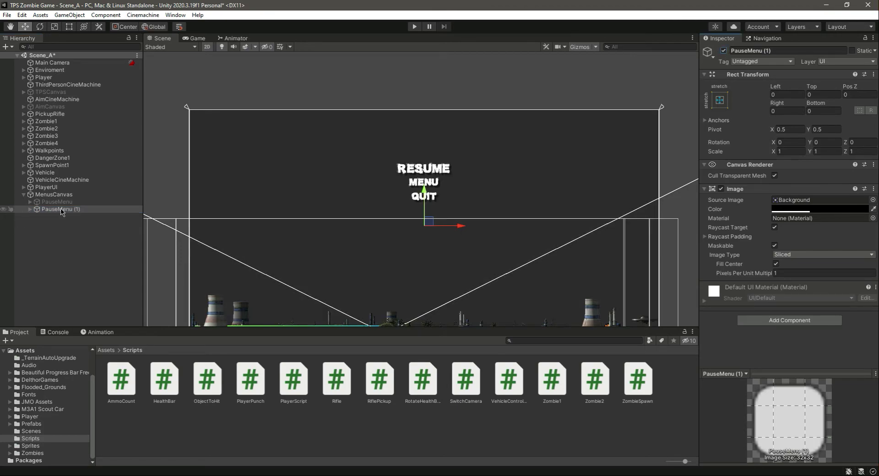
{"action": "left_click", "coordinate": [782, 51]}
{"action": "key", "text": "BackSpace"}
{"action": "key", "text": "BackSpace"}
{"action": "key", "text": "BackSpace"}
{"action": "key", "text": "BackSpace"}
{"action": "key", "text": "BackSpace"}
{"action": "key", "text": "BackSpace"}
{"action": "key", "text": "BackSpace"}
{"action": "key", "text": "BackSpace"}
{"action": "key", "text": "BackSpace"}
{"action": "key", "text": "BackSpace"}
{"action": "key", "text": "BackSpace"}
{"action": "key", "text": "BackSpace"}
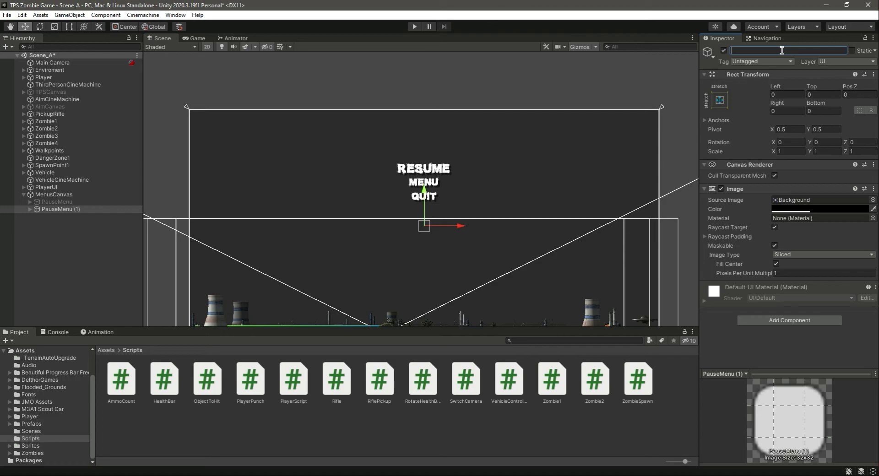
{"action": "type", "text": "EndGameMenu"}
{"action": "key", "text": "Return"}
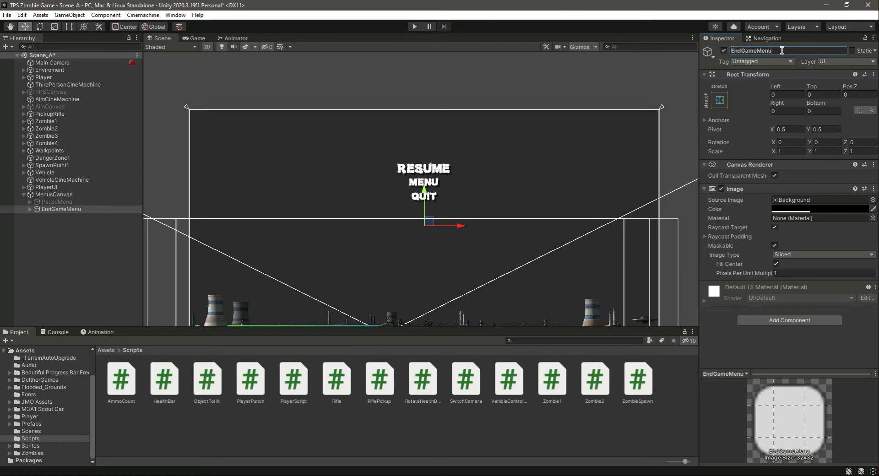
Step: Rename EndGameMenu's ResumeButton to RestartButton
{"action": "left_click", "coordinate": [30, 210]}
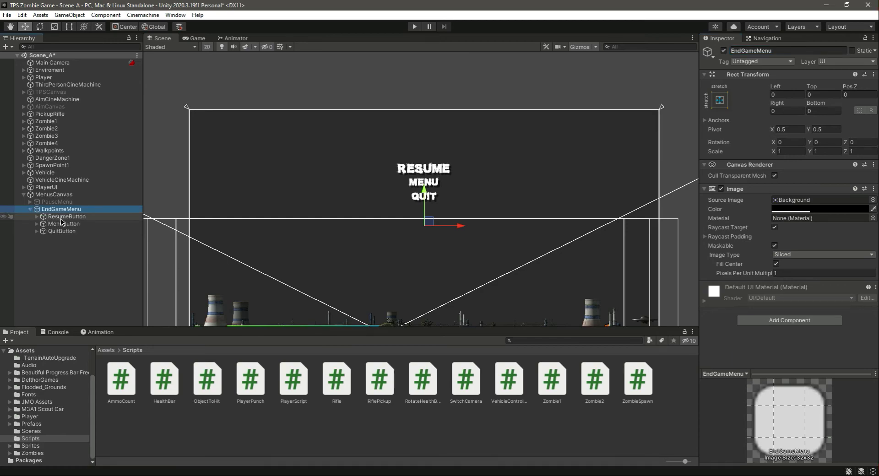
{"action": "left_click", "coordinate": [64, 217]}
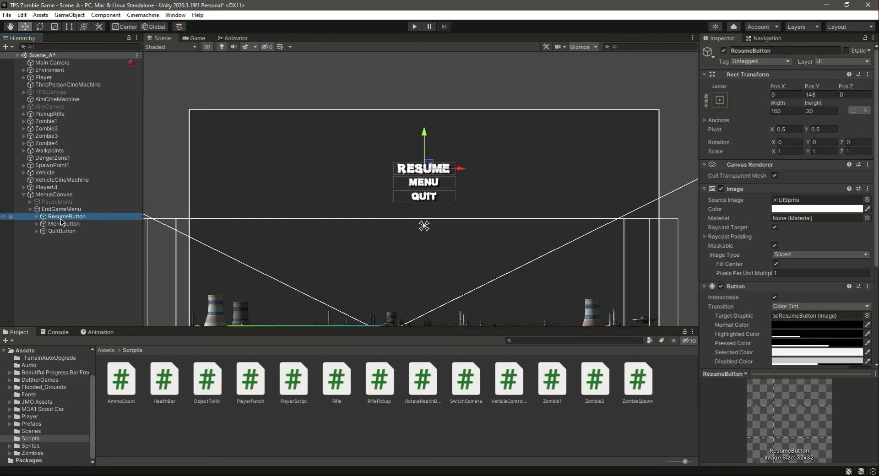
{"action": "left_click", "coordinate": [751, 50]}
{"action": "key", "text": "BackSpace"}
{"action": "key", "text": "BackSpace"}
{"action": "key", "text": "BackSpace"}
{"action": "key", "text": "BackSpace"}
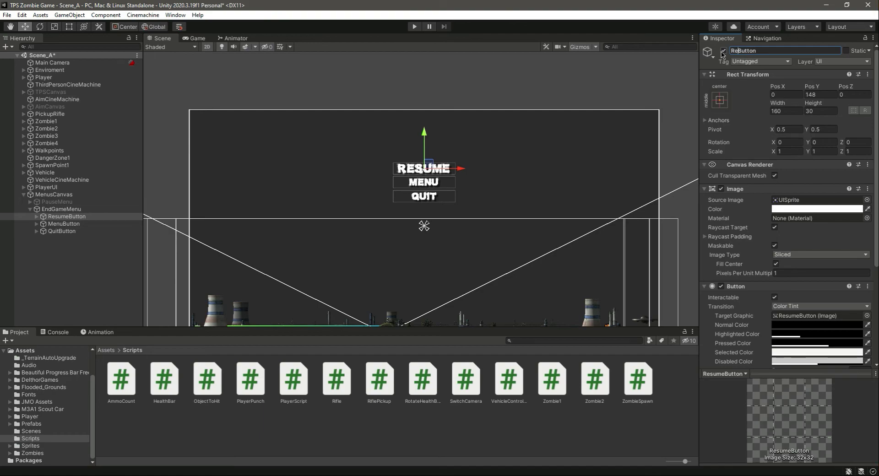
{"action": "type", "text": "start"}
{"action": "key", "text": "Return"}
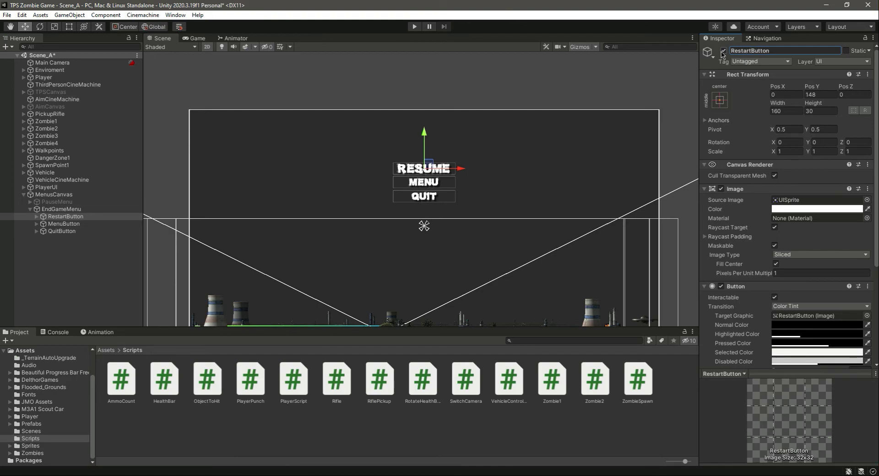
Step: Change RestartButton's label text to 'Restart' and save the scene
{"action": "left_click", "coordinate": [64, 217]}
{"action": "left_click", "coordinate": [62, 225]}
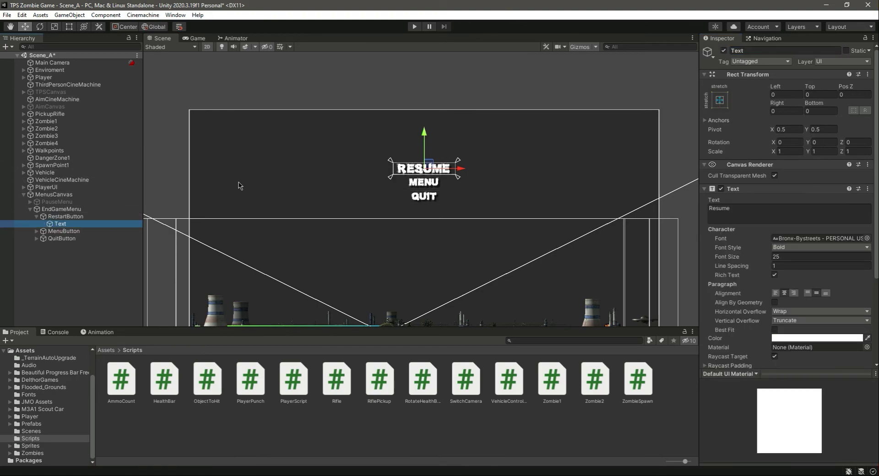
{"action": "left_click", "coordinate": [785, 209]}
{"action": "key", "text": "BackSpace"}
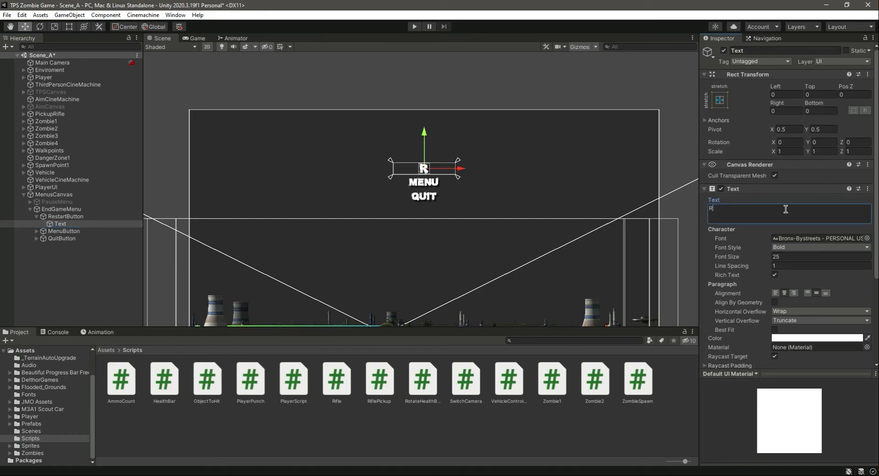
{"action": "type", "text": "Restart"}
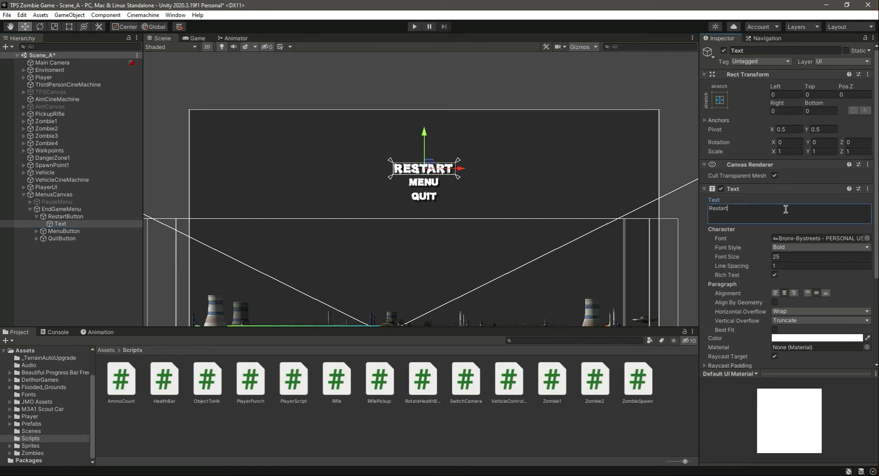
{"action": "key", "text": "ctrl+s"}
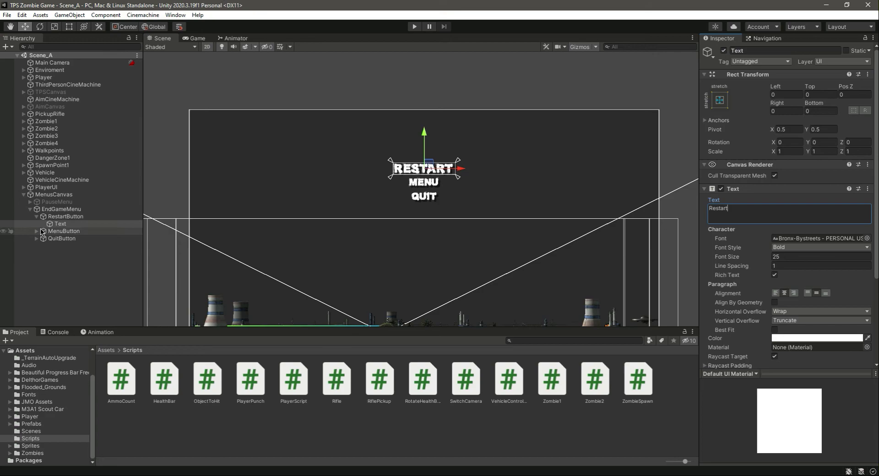
Step: Deactivate the EndGameMenu object
{"action": "left_click", "coordinate": [36, 216]}
{"action": "left_click", "coordinate": [30, 210]}
{"action": "left_click", "coordinate": [47, 209]}
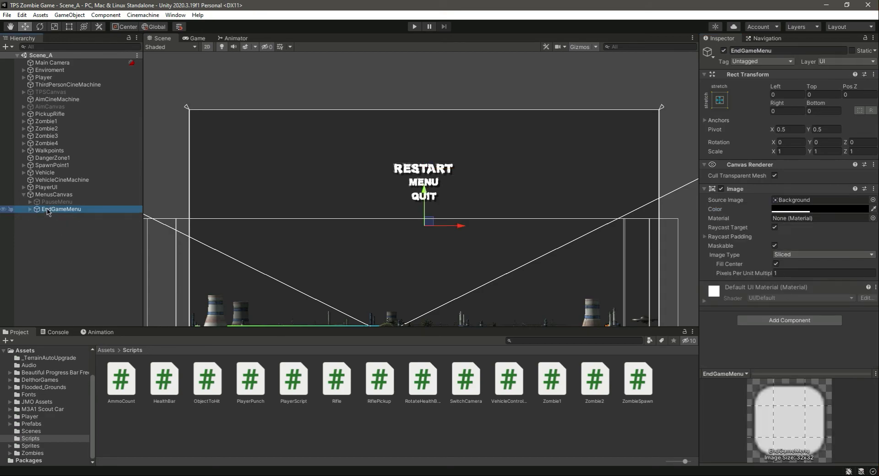
{"action": "left_click", "coordinate": [723, 51]}
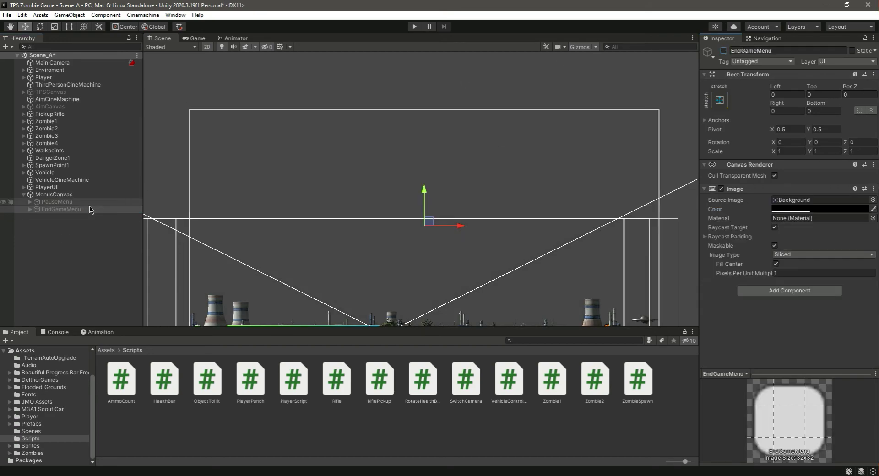
{"action": "left_click", "coordinate": [73, 237]}
Step: Duplicate EndGameMenu and rename the copy Objectives
{"action": "key", "text": "ctrl+s"}
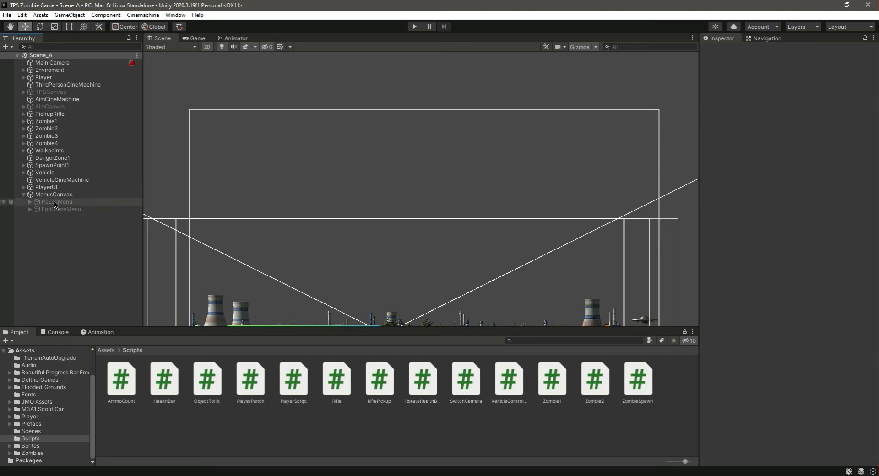
{"action": "left_click", "coordinate": [67, 210]}
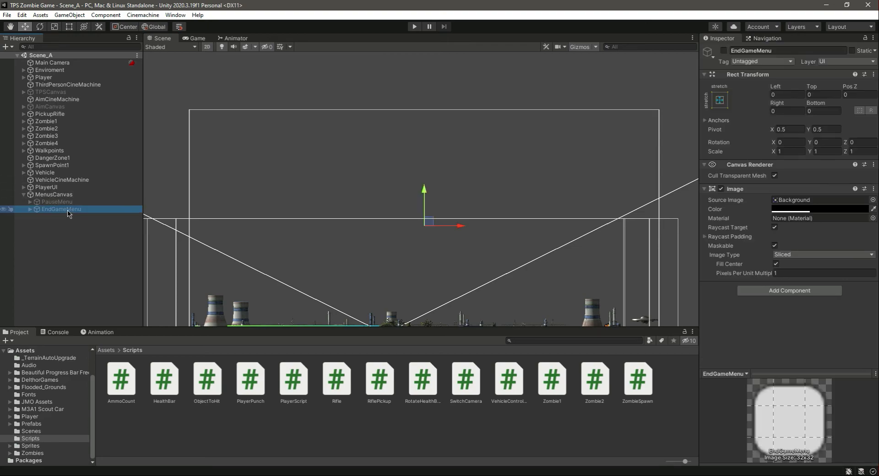
{"action": "key", "text": "ctrl+d"}
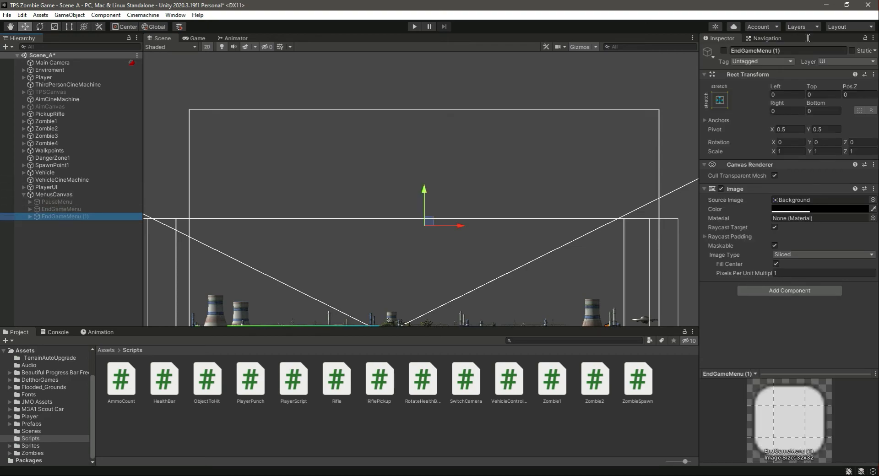
{"action": "left_click", "coordinate": [826, 49]}
{"action": "type", "text": "Objectives"}
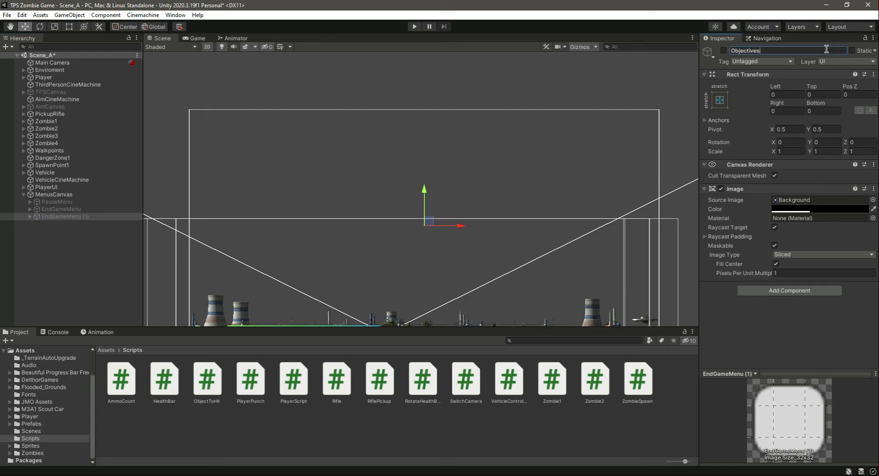
{"action": "key", "text": "Return"}
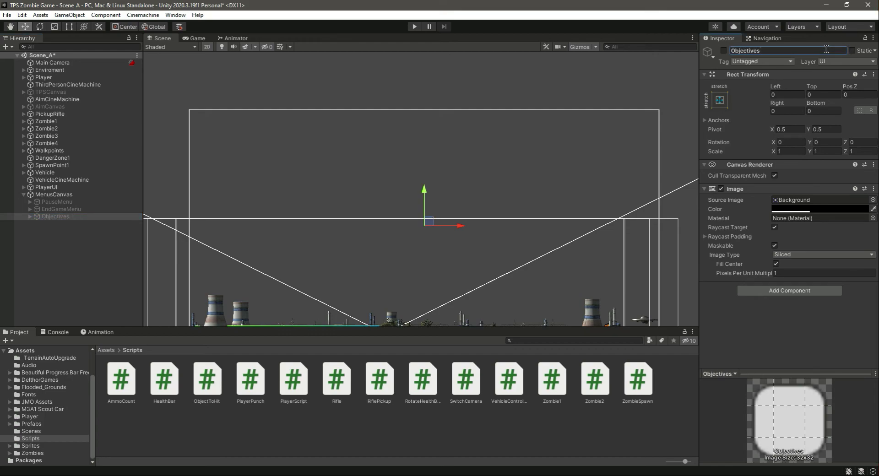
Step: Delete all three buttons from the Objectives panel and save
{"action": "left_click", "coordinate": [31, 216]}
{"action": "left_click", "coordinate": [64, 223]}
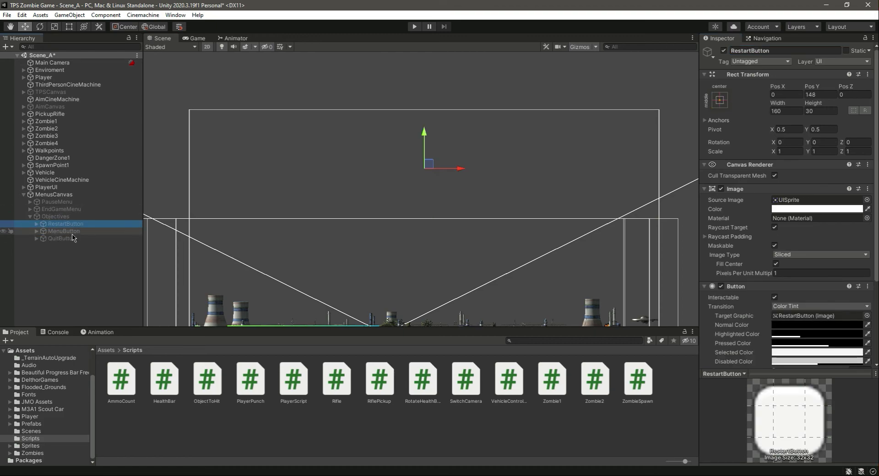
{"action": "left_click", "coordinate": [62, 238], "text": "shift"}
{"action": "key", "text": "Delete"}
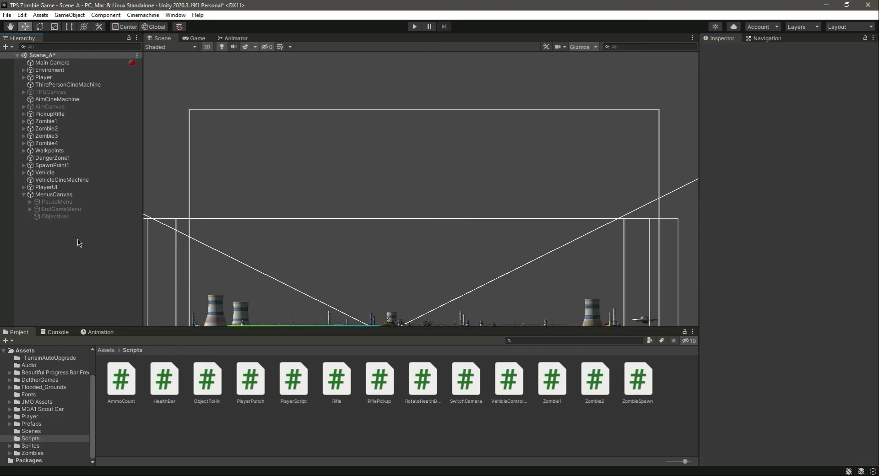
{"action": "key", "text": "ctrl+s"}
Step: Briefly preview Objectives, leave it deactivated, save, and run the game
{"action": "left_click", "coordinate": [55, 218]}
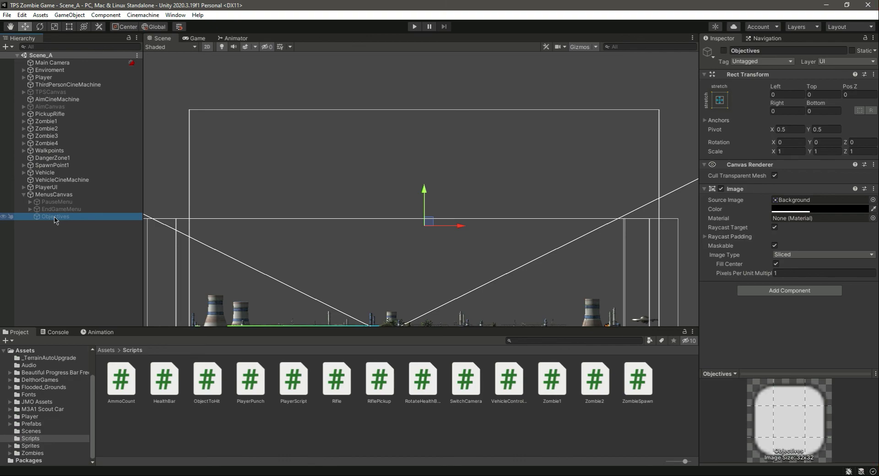
{"action": "left_click", "coordinate": [723, 50]}
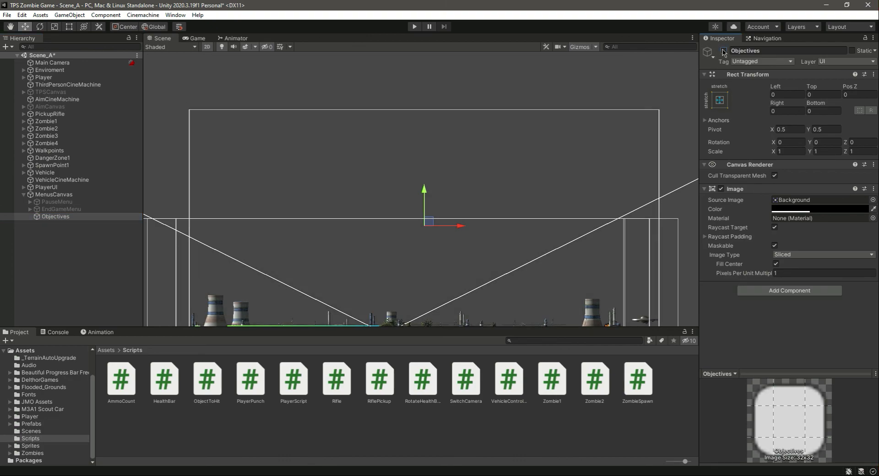
{"action": "left_click", "coordinate": [722, 51]}
{"action": "left_click", "coordinate": [84, 270]}
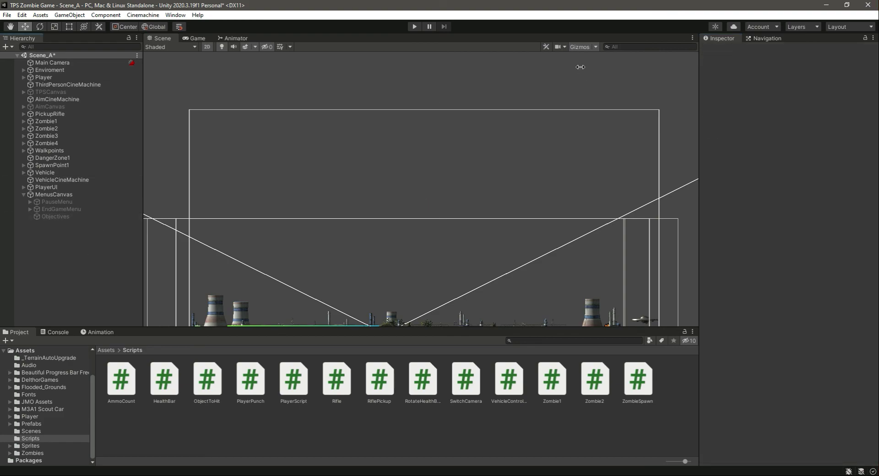
{"action": "key", "text": "ctrl+s"}
{"action": "key", "text": "ctrl+p"}
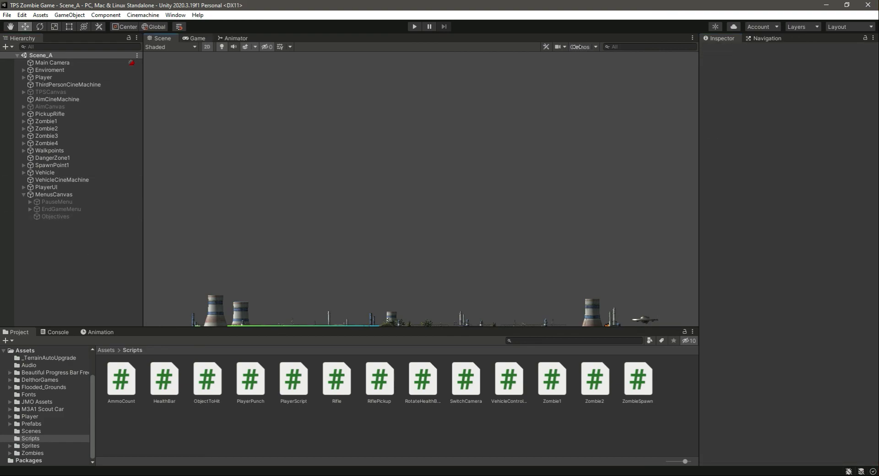